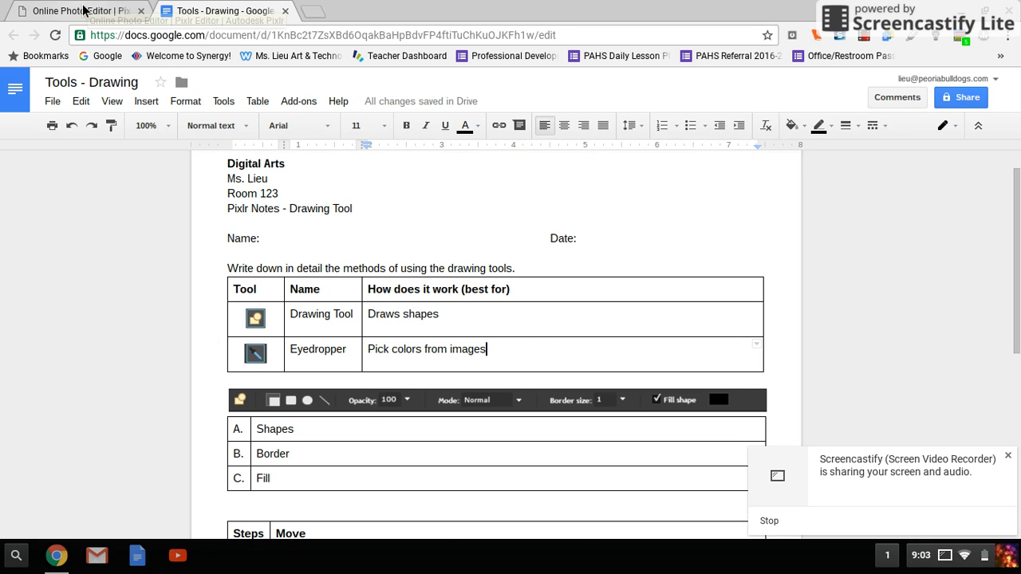
Step: Switch to the Pixlr editor with a blank 600x600 px image and choose the rounded rectangle shape for drawing
{"action": "left_click", "coordinate": [84, 10]}
{"action": "left_click", "coordinate": [271, 338]}
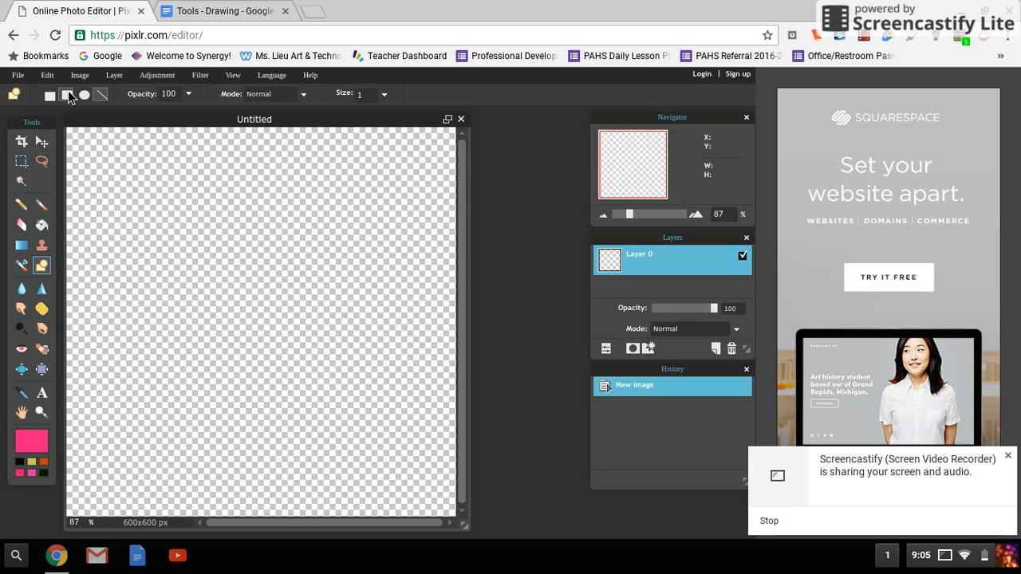
{"action": "left_click", "coordinate": [68, 95]}
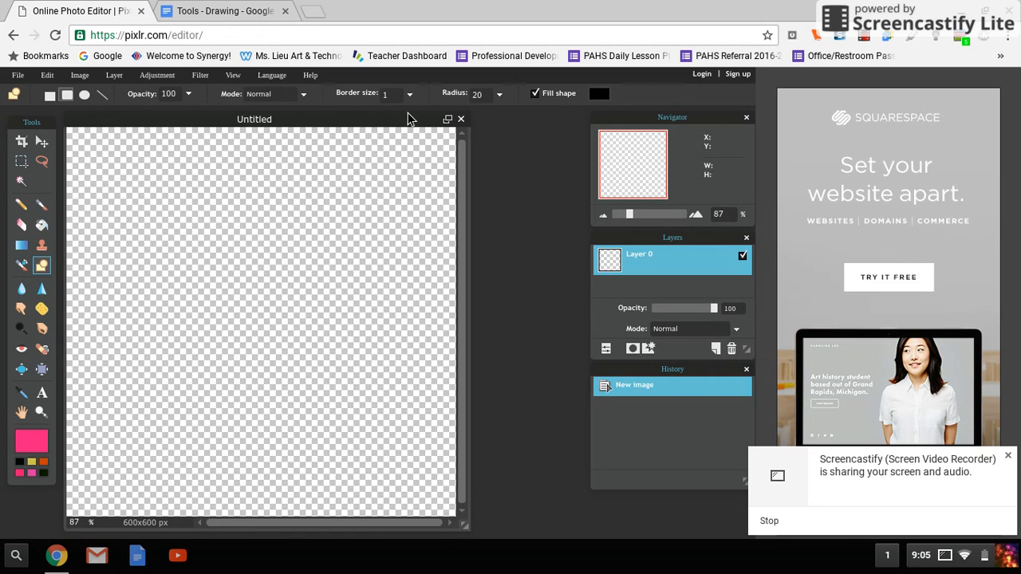
{"action": "left_click", "coordinate": [107, 97]}
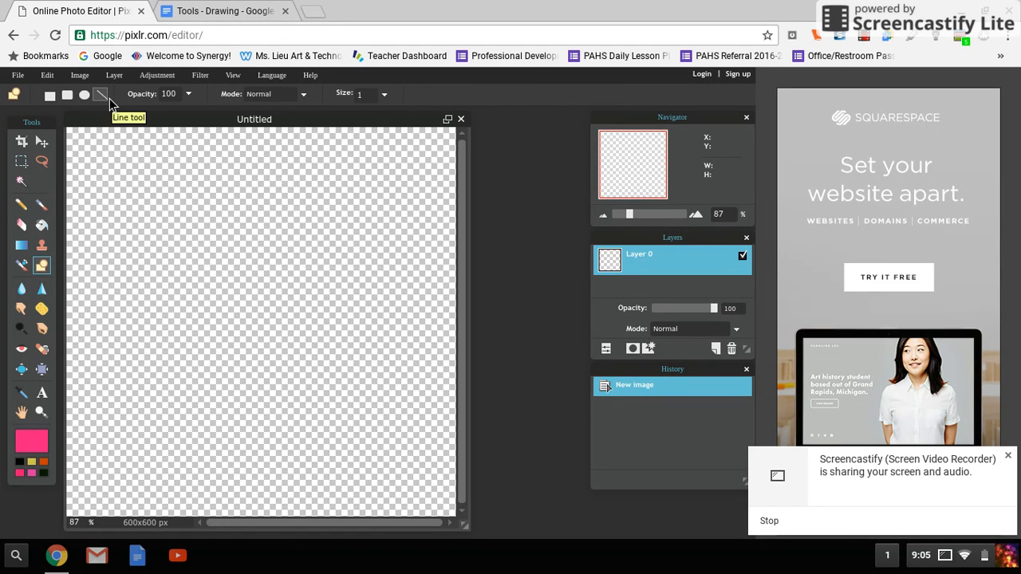
{"action": "left_click", "coordinate": [68, 96]}
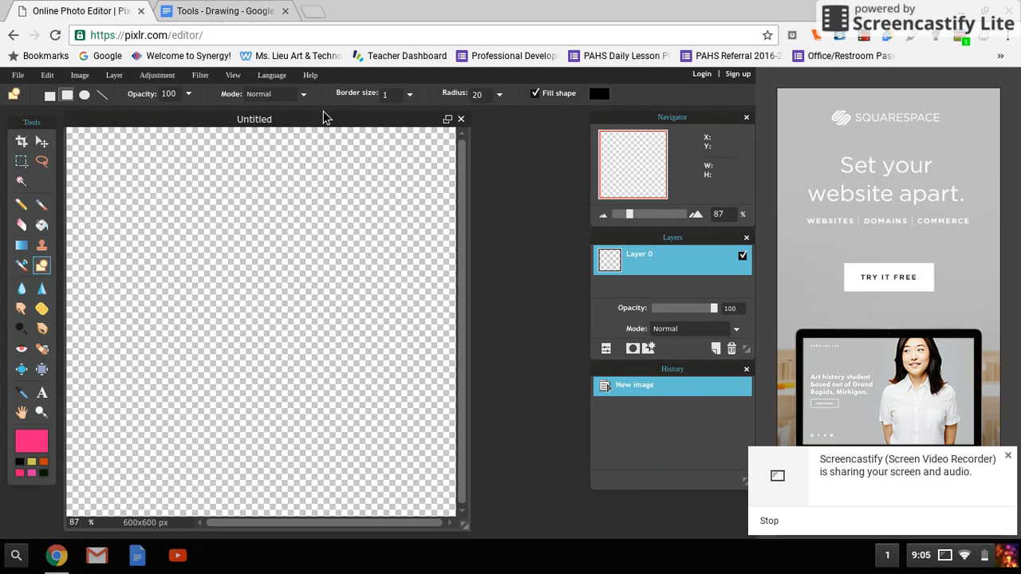
Step: Try a rounded rectangle with a border size of 31 in the canvas's upper half and revert to the blank image
{"action": "left_click", "coordinate": [410, 96]}
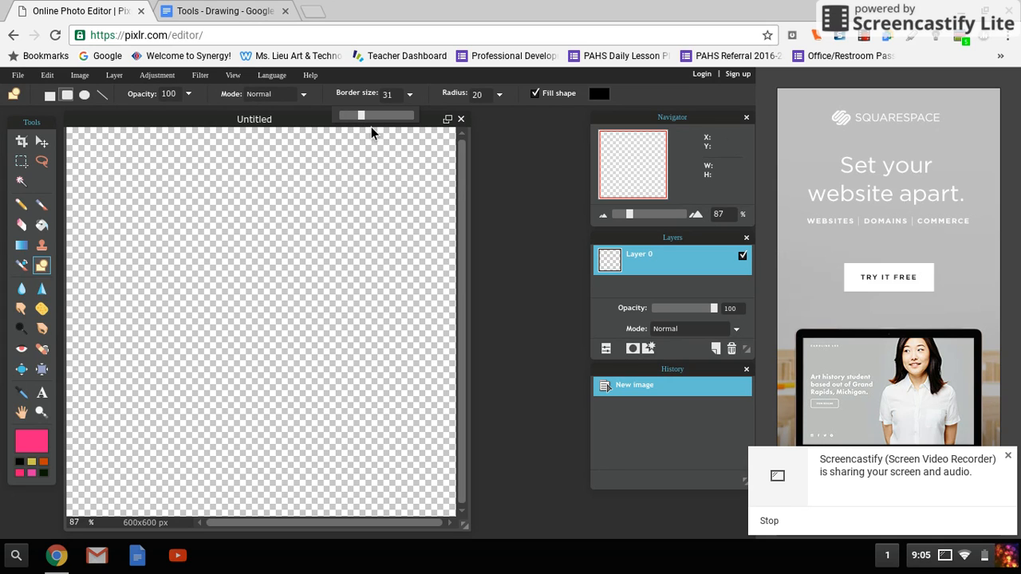
{"action": "left_click_drag", "start_coordinate": [141, 179], "coordinate": [370, 348]}
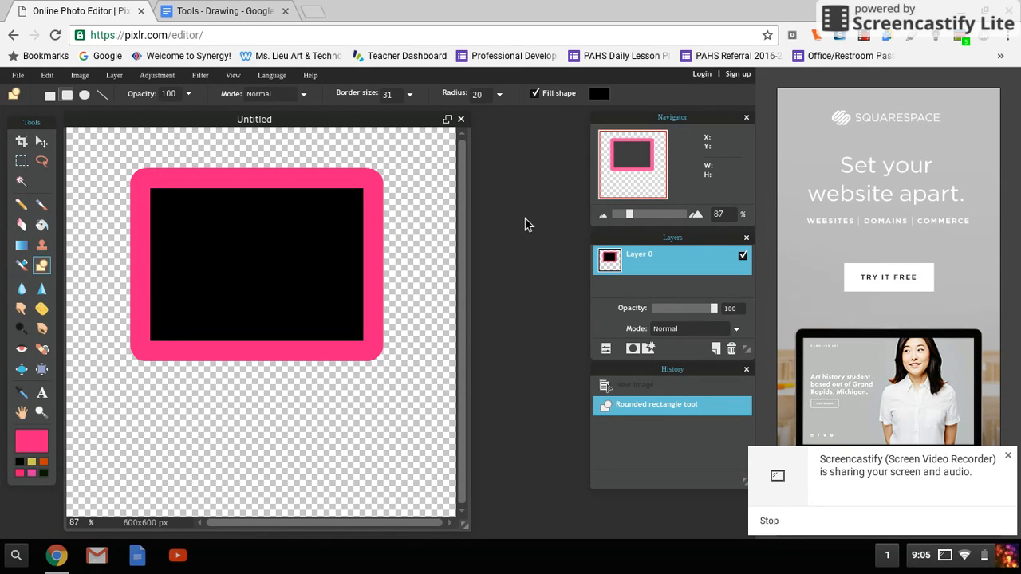
{"action": "left_click", "coordinate": [632, 388]}
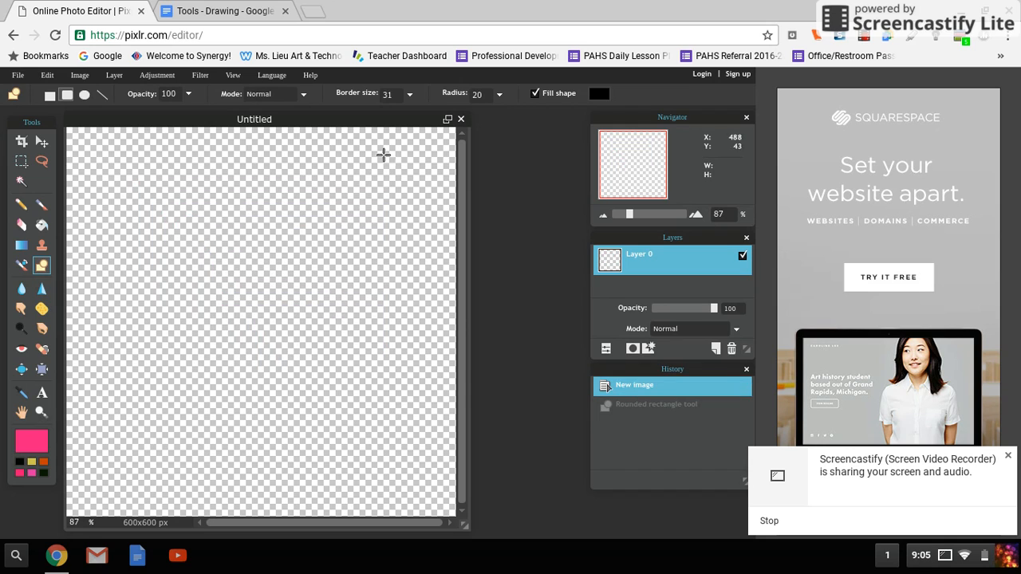
Step: Set the shape's border size to 0 and its fill color to light orange f5c276
{"action": "left_click", "coordinate": [412, 97]}
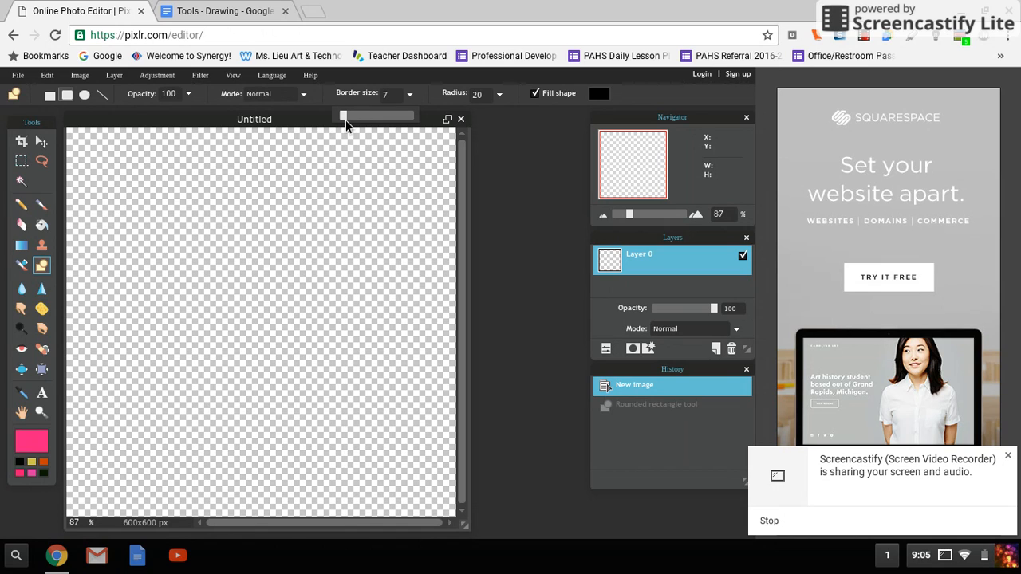
{"action": "left_click_drag", "start_coordinate": [347, 120], "coordinate": [334, 123]}
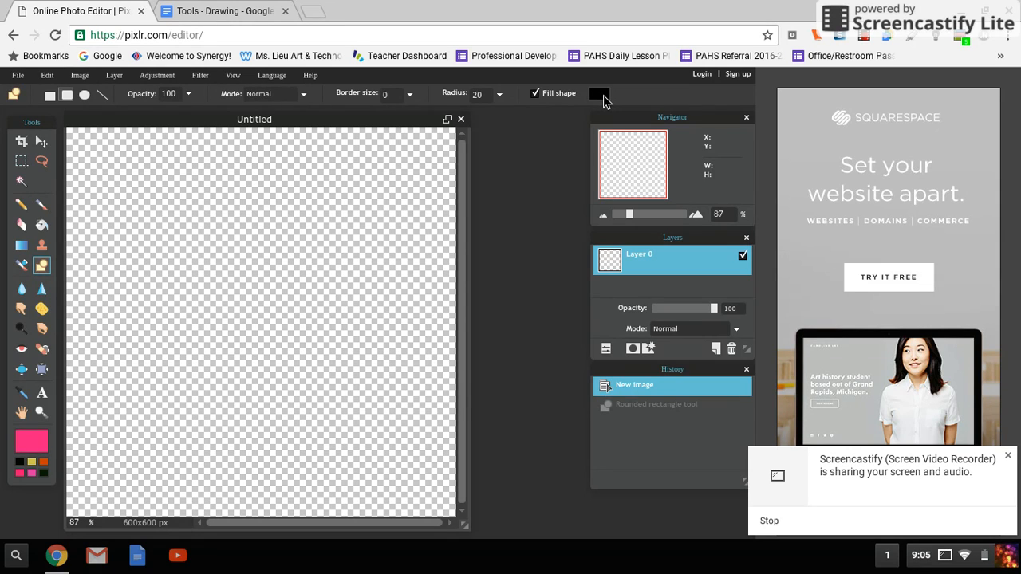
{"action": "left_click", "coordinate": [600, 95]}
{"action": "left_click_drag", "start_coordinate": [578, 166], "coordinate": [575, 165]}
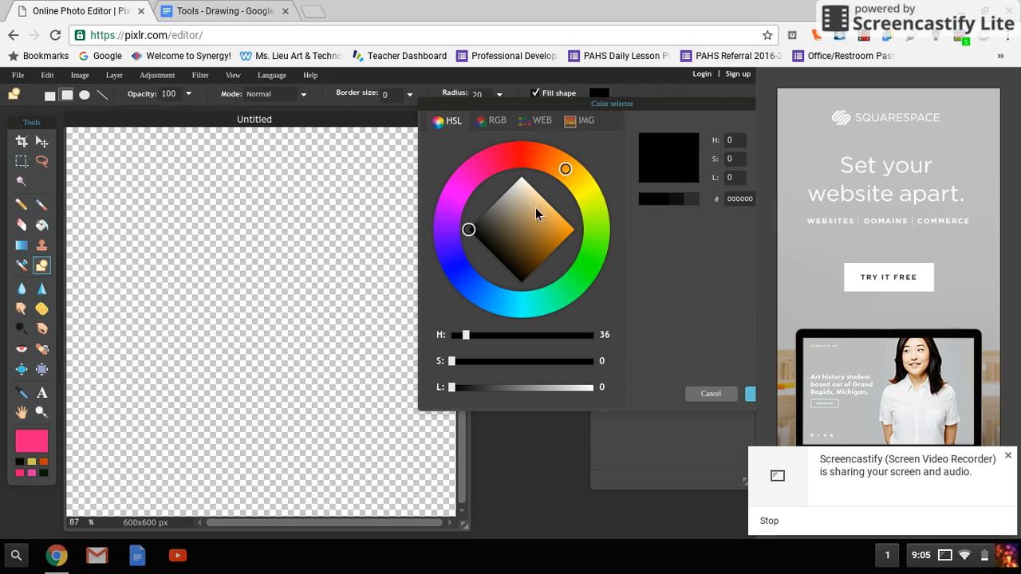
{"action": "left_click_drag", "start_coordinate": [543, 205], "coordinate": [549, 208]}
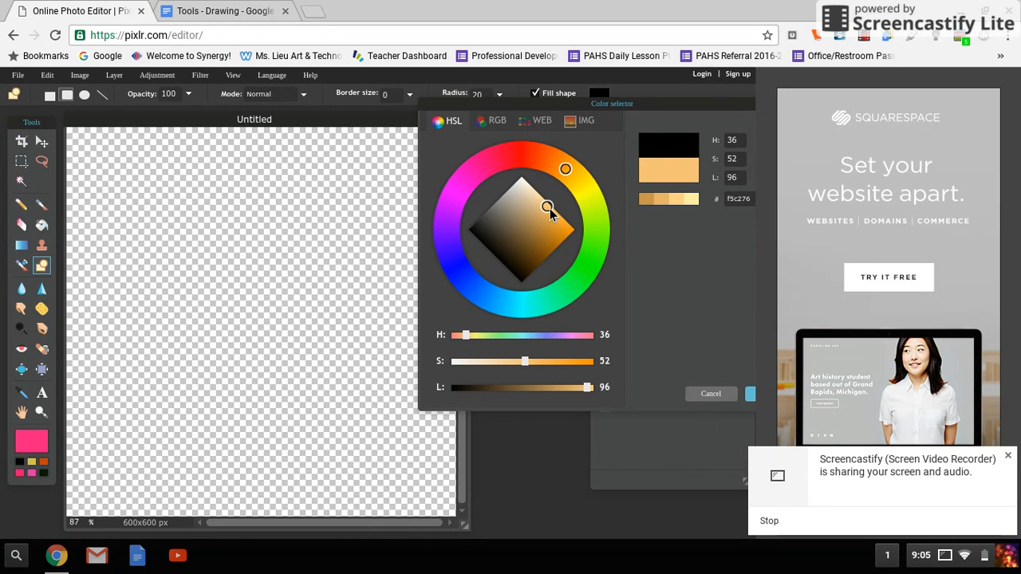
{"action": "left_click", "coordinate": [750, 394]}
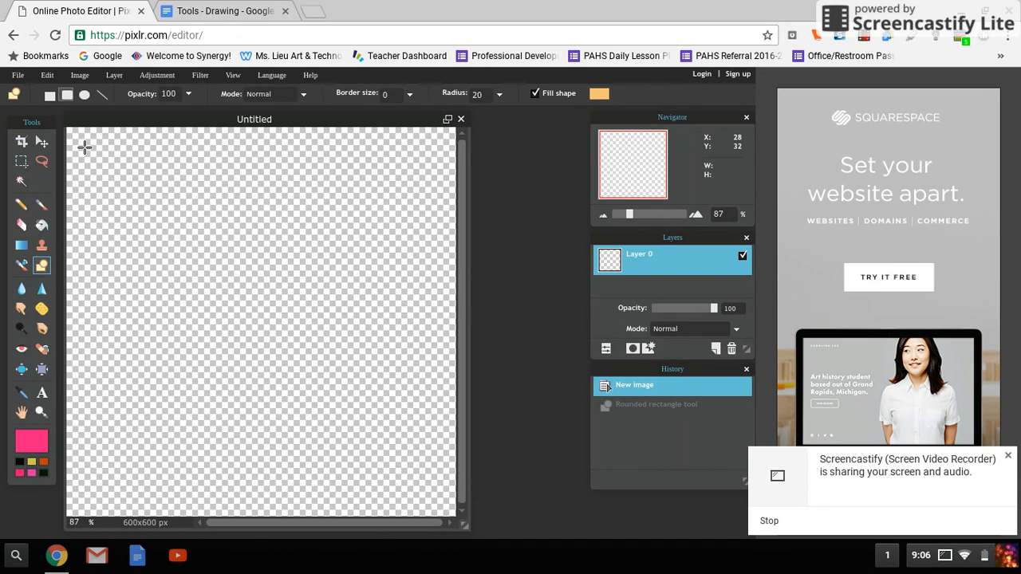
Step: Try a borderless light orange rounded rectangle on the canvas and revert to the blank image
{"action": "left_click_drag", "start_coordinate": [85, 147], "coordinate": [311, 361]}
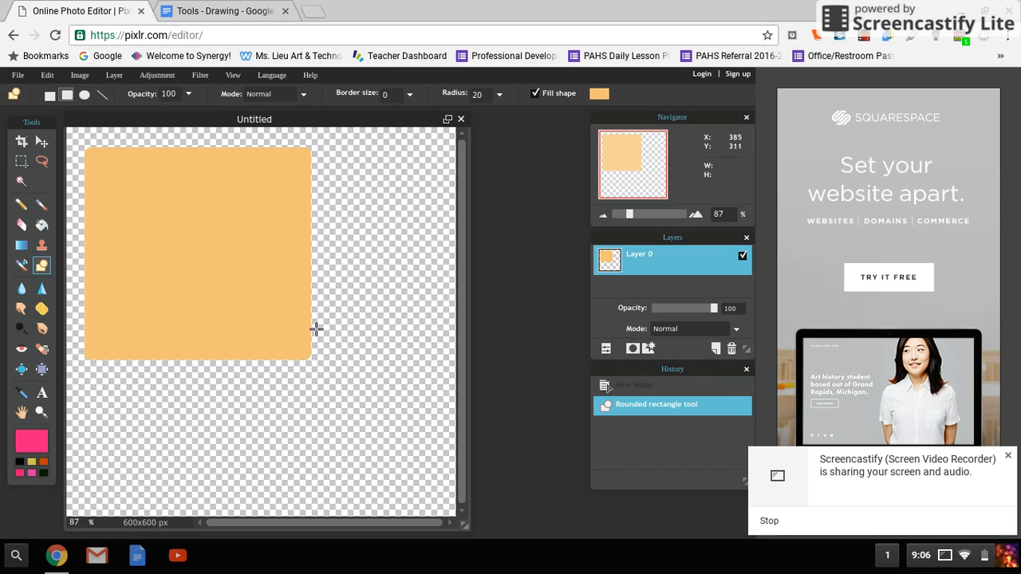
{"action": "left_click", "coordinate": [642, 388]}
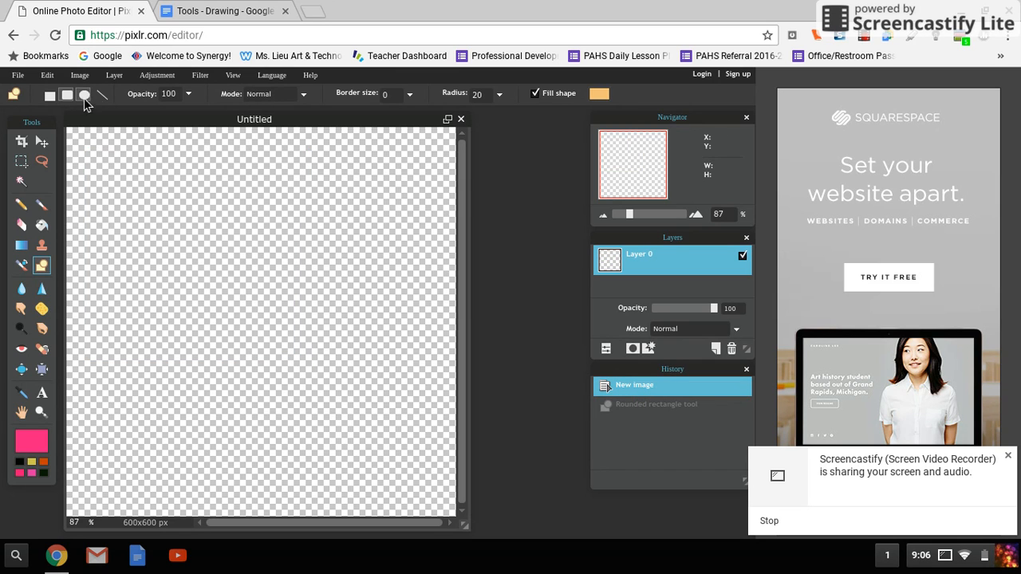
Step: Draw a borderless light orange circle with the Ellipse tool so that it nearly fills the canvas
{"action": "left_click", "coordinate": [85, 95]}
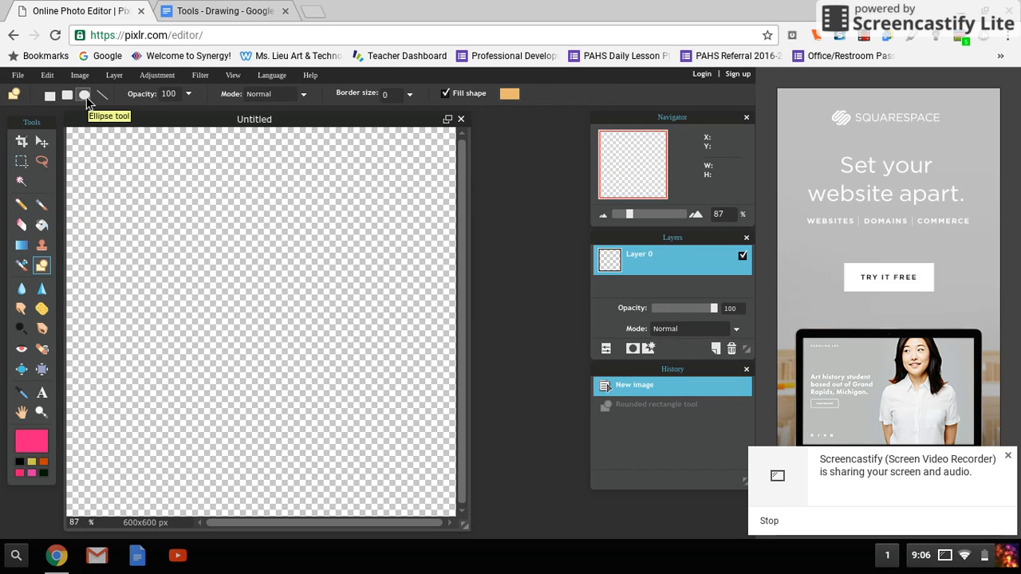
{"action": "left_click_drag", "start_coordinate": [75, 144], "coordinate": [437, 512]}
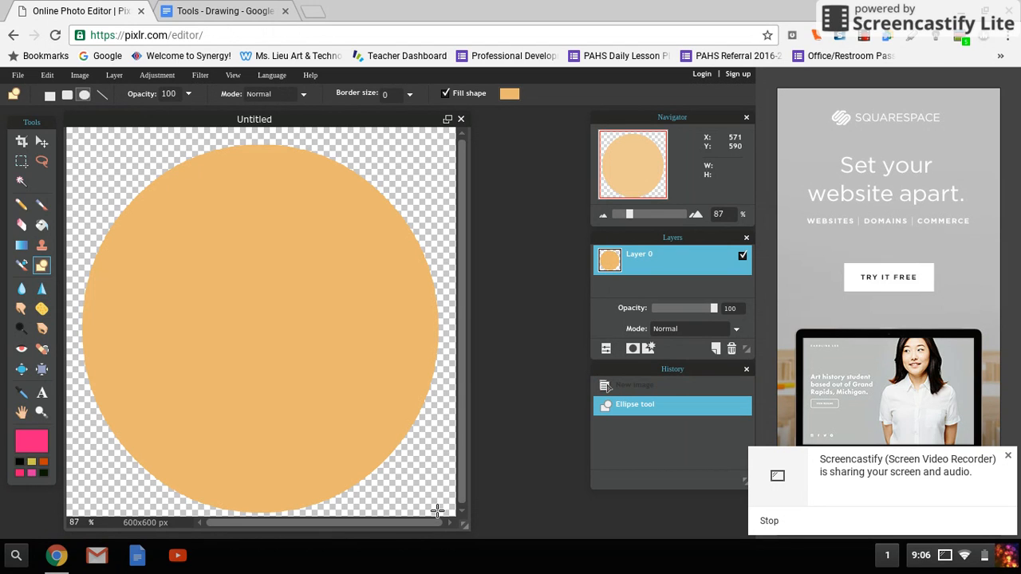
Step: Cut a round hole of about 232 by 235 px out of the circle's center using an elliptical marquee selection, and deselect
{"action": "left_click_drag", "start_coordinate": [635, 217], "coordinate": [631, 217]}
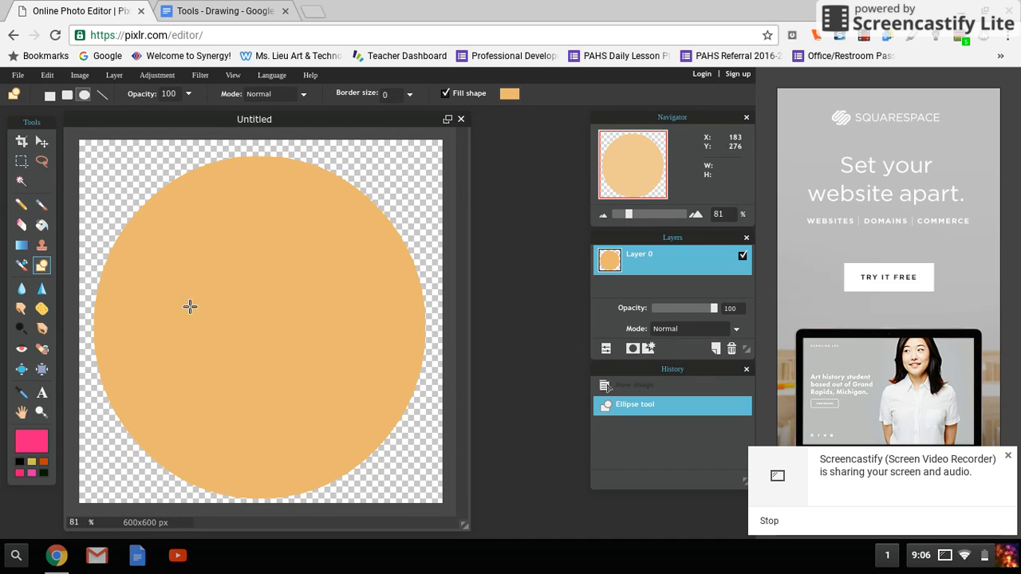
{"action": "left_click", "coordinate": [29, 168]}
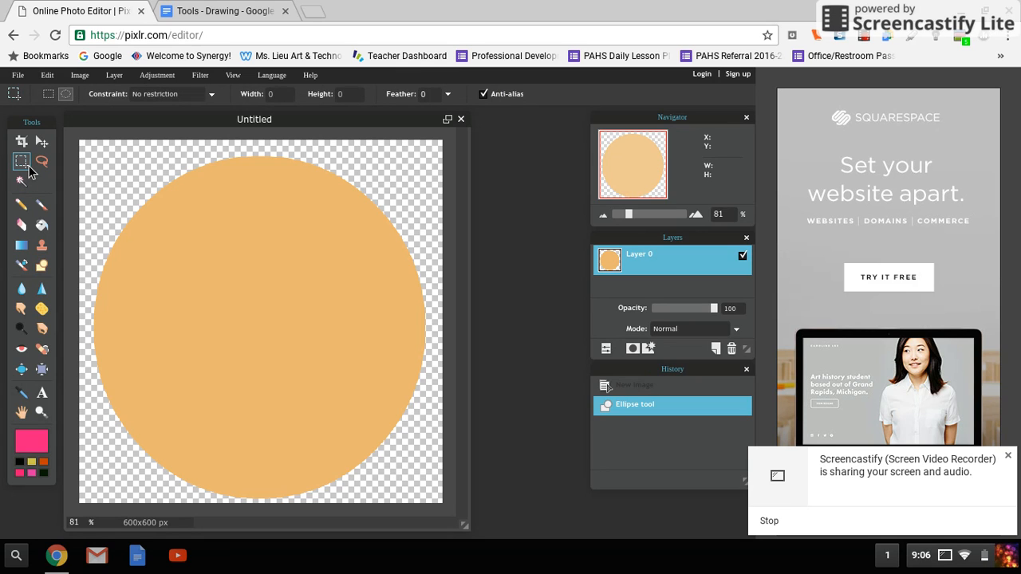
{"action": "left_click", "coordinate": [67, 97]}
{"action": "left_click_drag", "start_coordinate": [188, 252], "coordinate": [327, 394]}
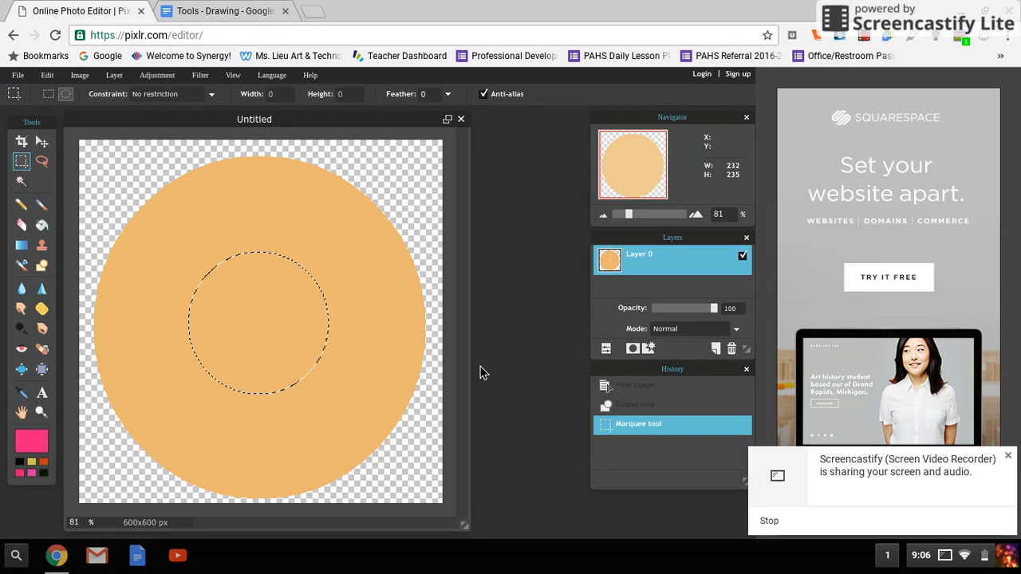
{"action": "key", "text": "Delete"}
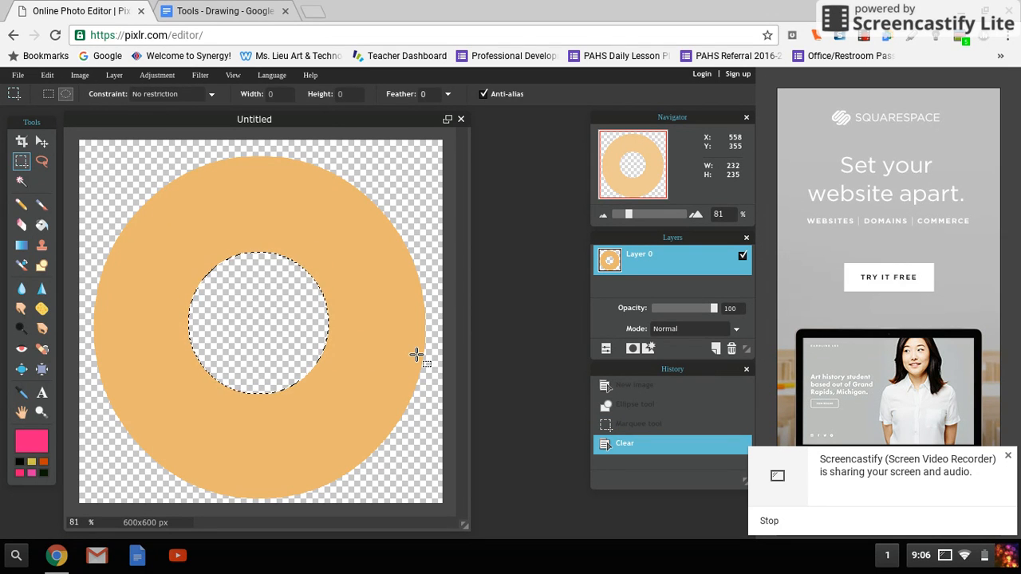
{"action": "key", "text": "ctrl+d"}
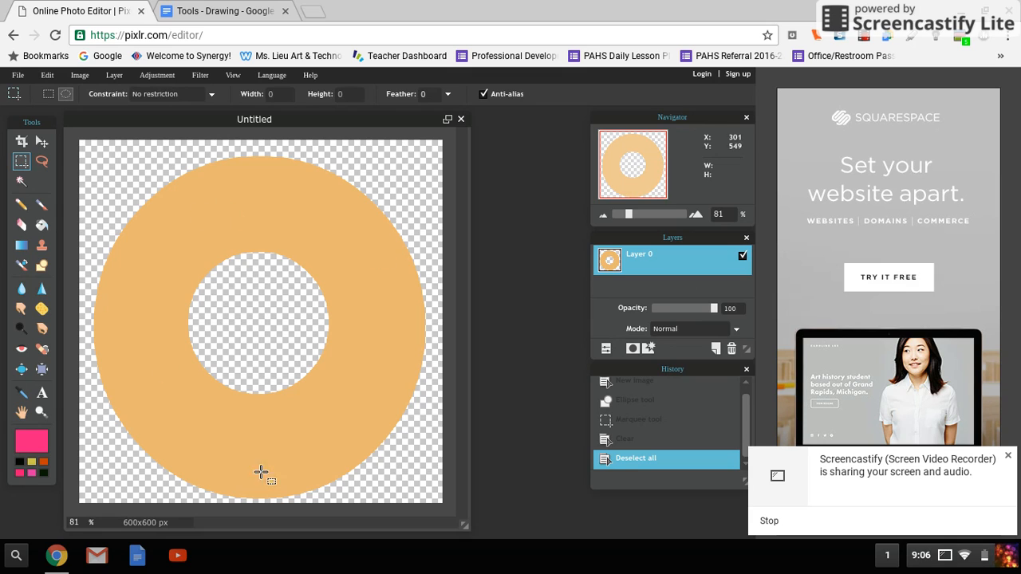
Step: Add a drop shadow layer style to the ring with opacity 53, distance 9, size 11 and angle -122
{"action": "left_click", "coordinate": [650, 349]}
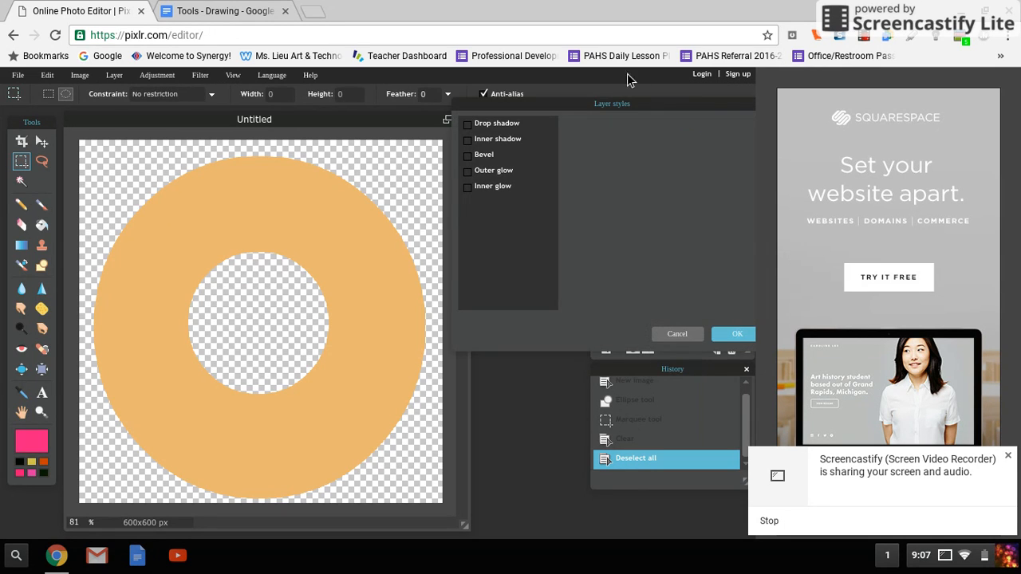
{"action": "left_click_drag", "start_coordinate": [622, 112], "coordinate": [592, 123]}
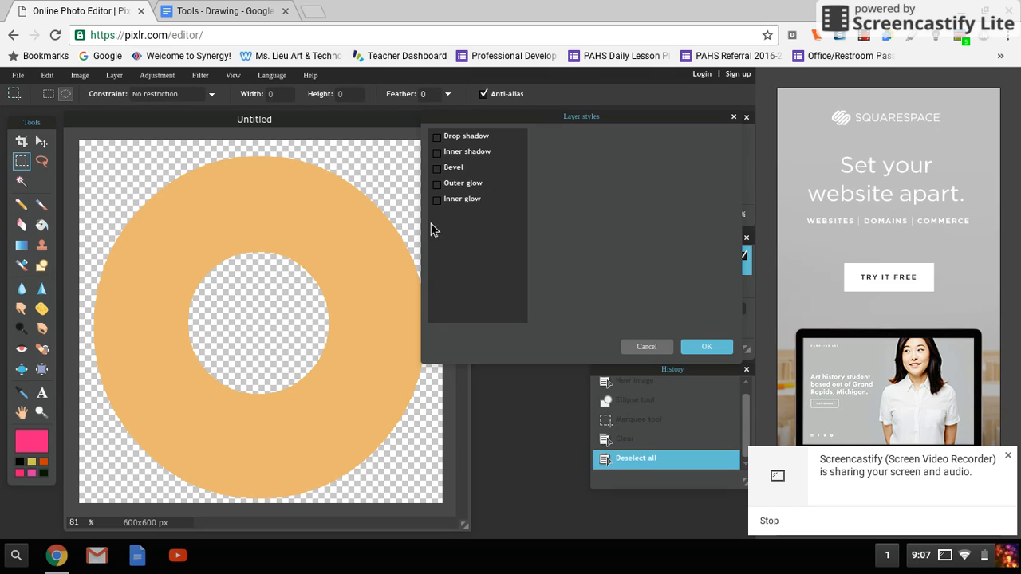
{"action": "left_click", "coordinate": [438, 137]}
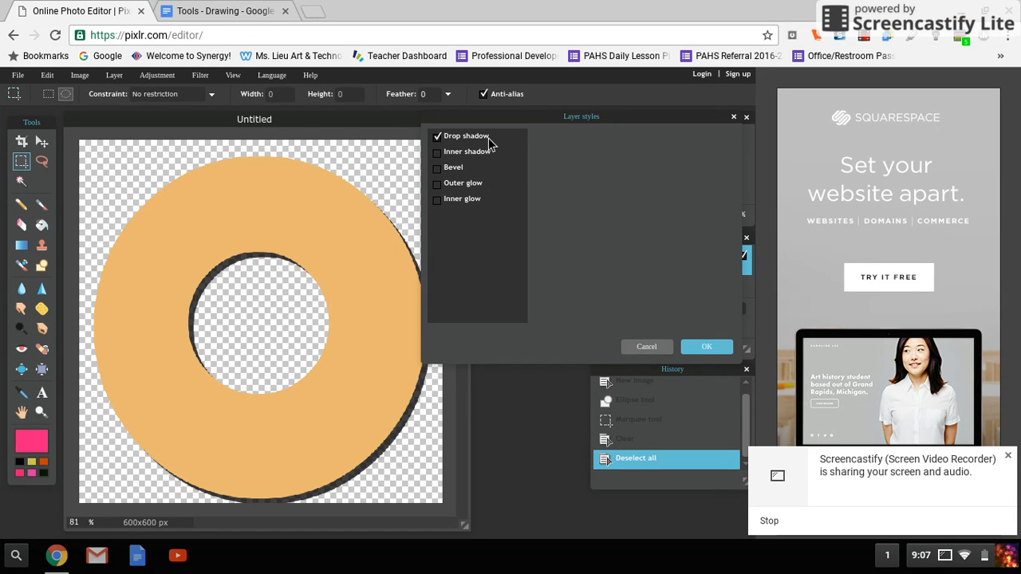
{"action": "left_click", "coordinate": [477, 137]}
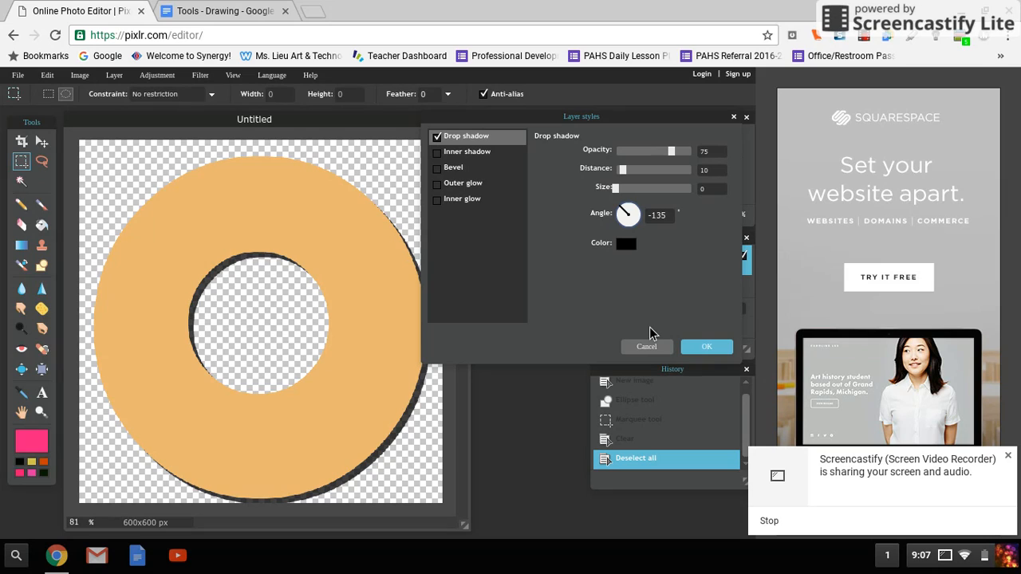
{"action": "left_click_drag", "start_coordinate": [675, 155], "coordinate": [656, 158]}
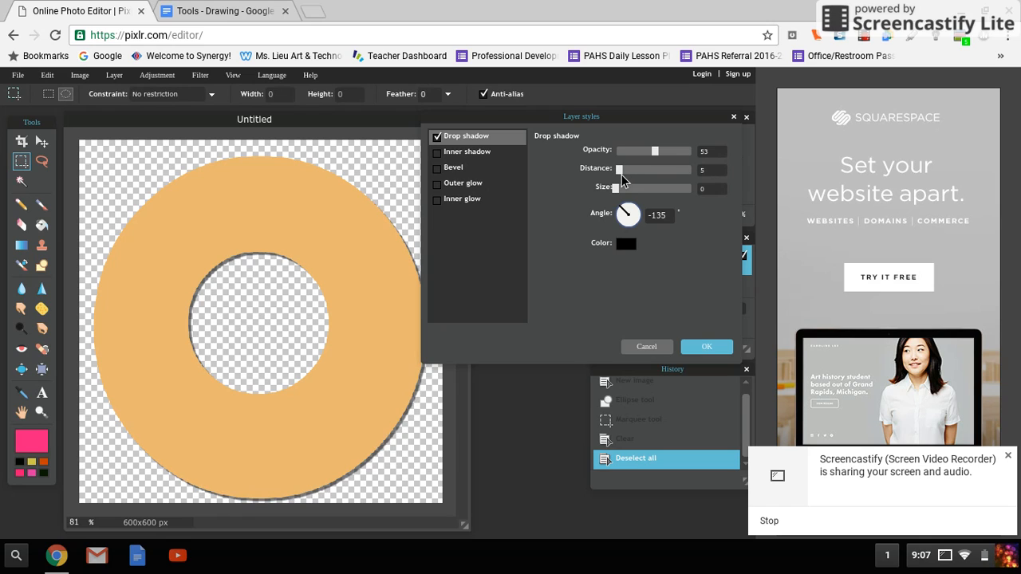
{"action": "left_click_drag", "start_coordinate": [627, 180], "coordinate": [626, 190]}
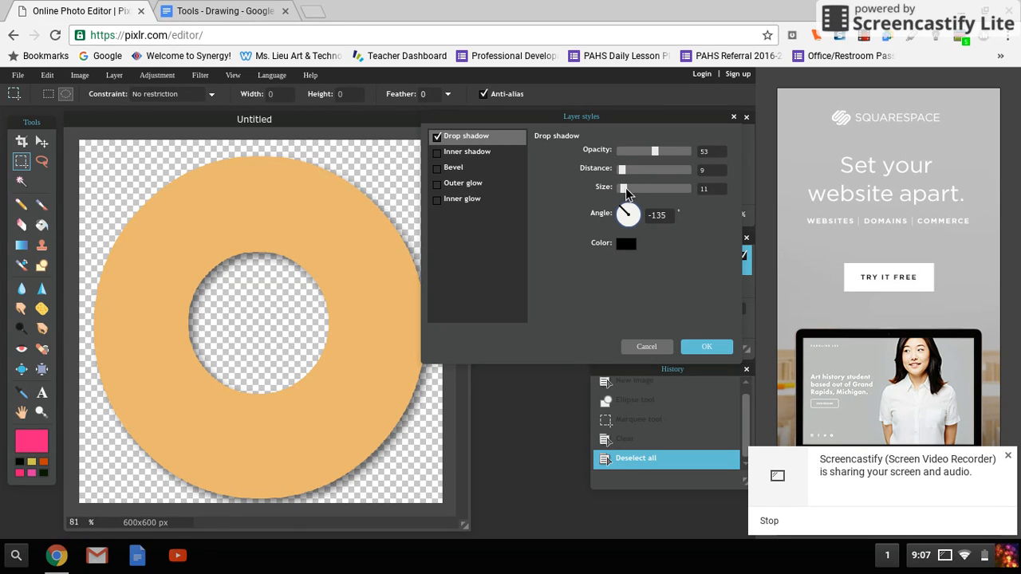
{"action": "left_click_drag", "start_coordinate": [638, 215], "coordinate": [631, 238]}
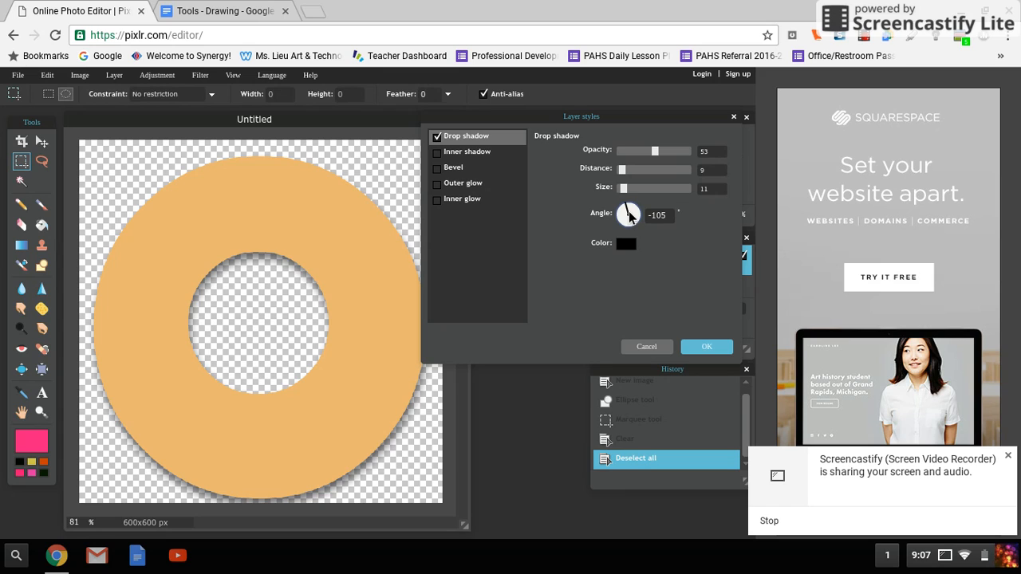
{"action": "left_click", "coordinate": [626, 211]}
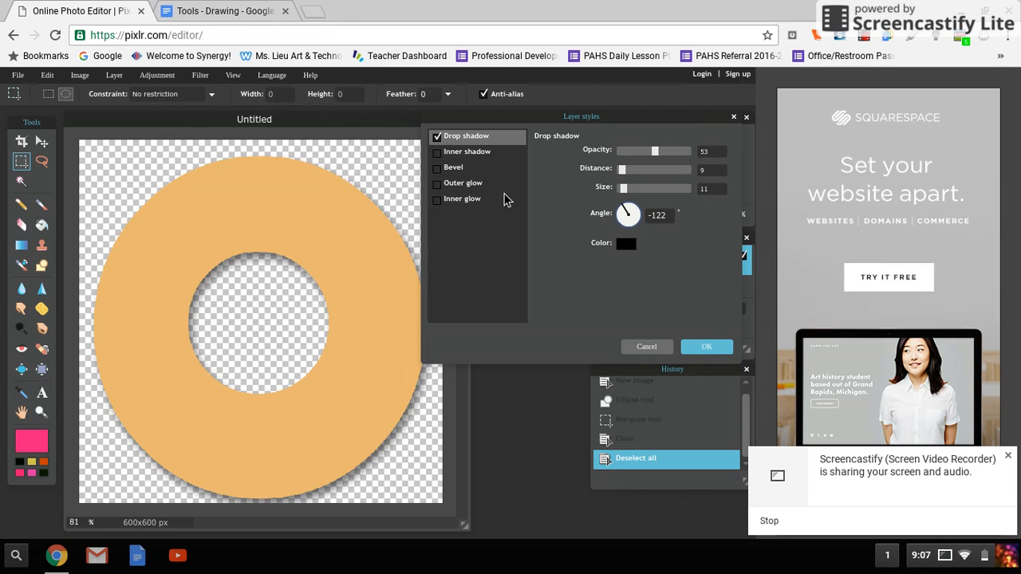
Step: Add an inner bevel to the ring with distance 18 and size 80, and set the bevel's shadow color to brown 87500e
{"action": "left_click", "coordinate": [452, 167]}
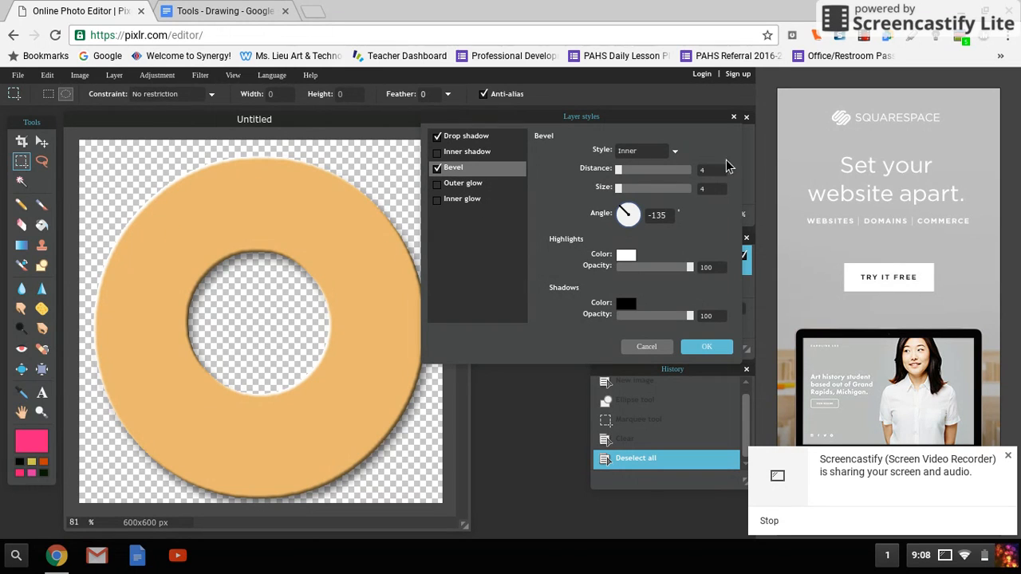
{"action": "mouse_move", "coordinate": [621, 175]}
{"action": "left_mouse_down"}
{"action": "mouse_move", "coordinate": [635, 198]}
{"action": "mouse_move", "coordinate": [680, 212]}
{"action": "left_mouse_up"}
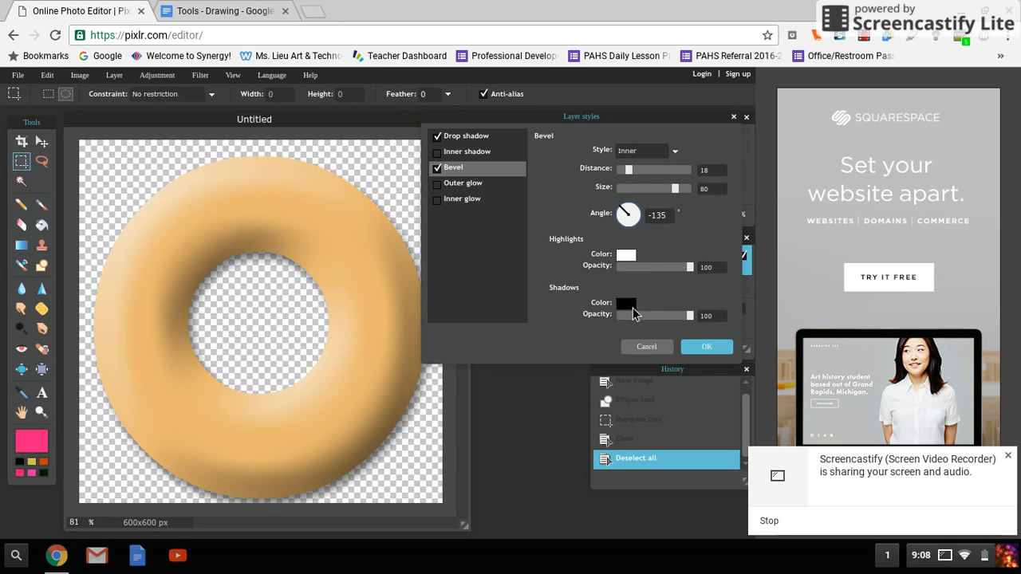
{"action": "left_click", "coordinate": [631, 306]}
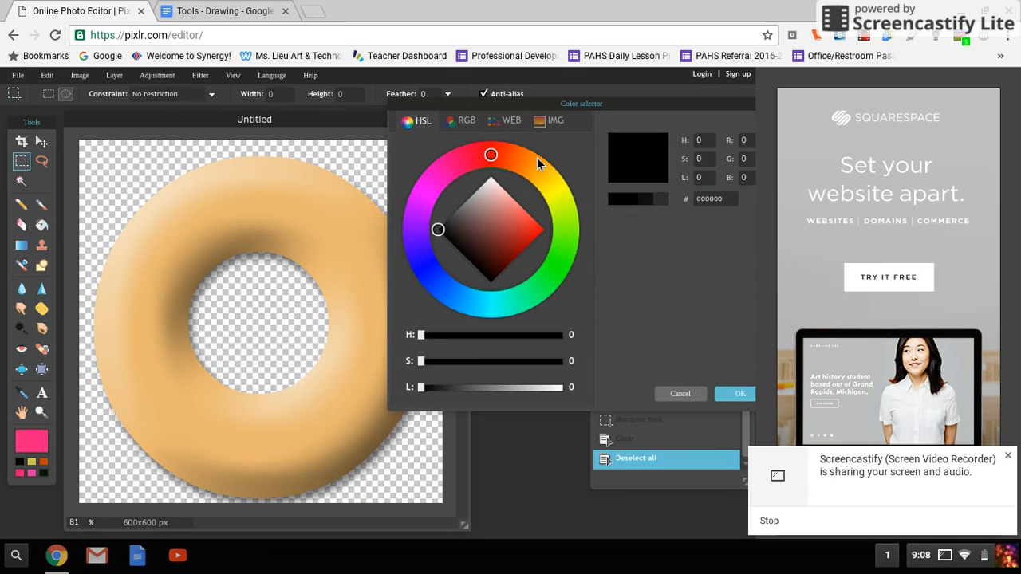
{"action": "left_click", "coordinate": [535, 155]}
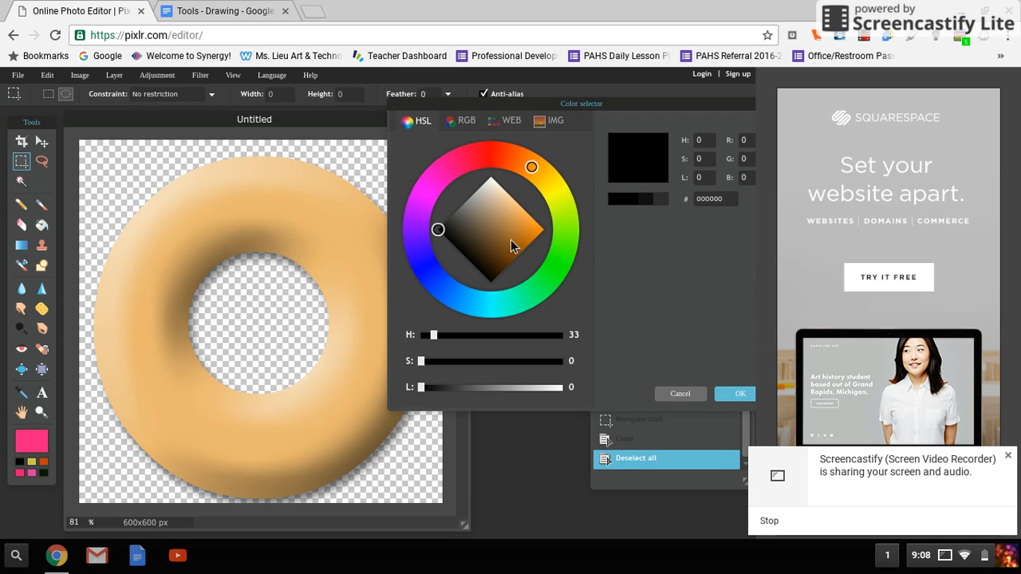
{"action": "left_click_drag", "start_coordinate": [519, 236], "coordinate": [514, 249]}
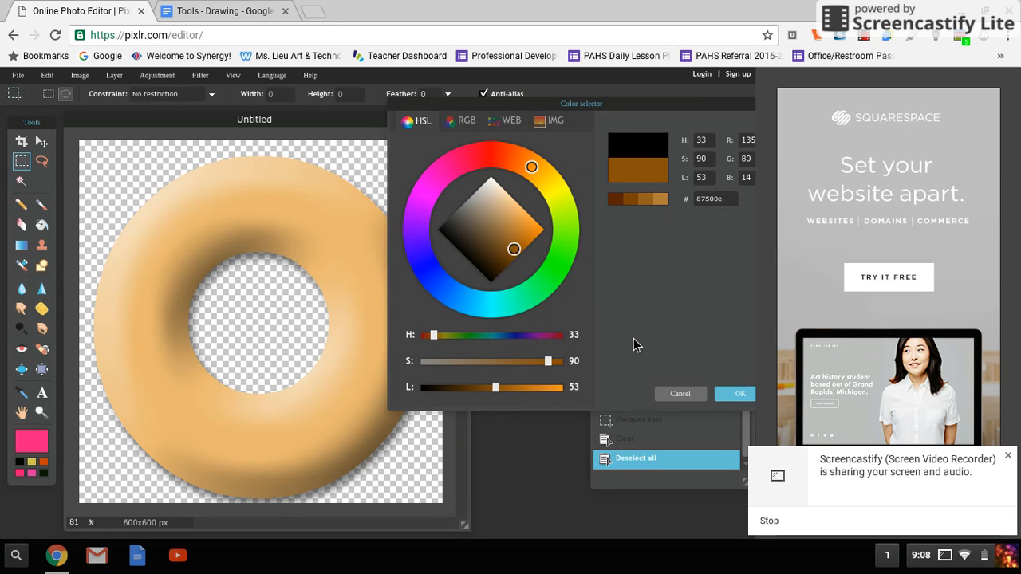
{"action": "left_click", "coordinate": [733, 399]}
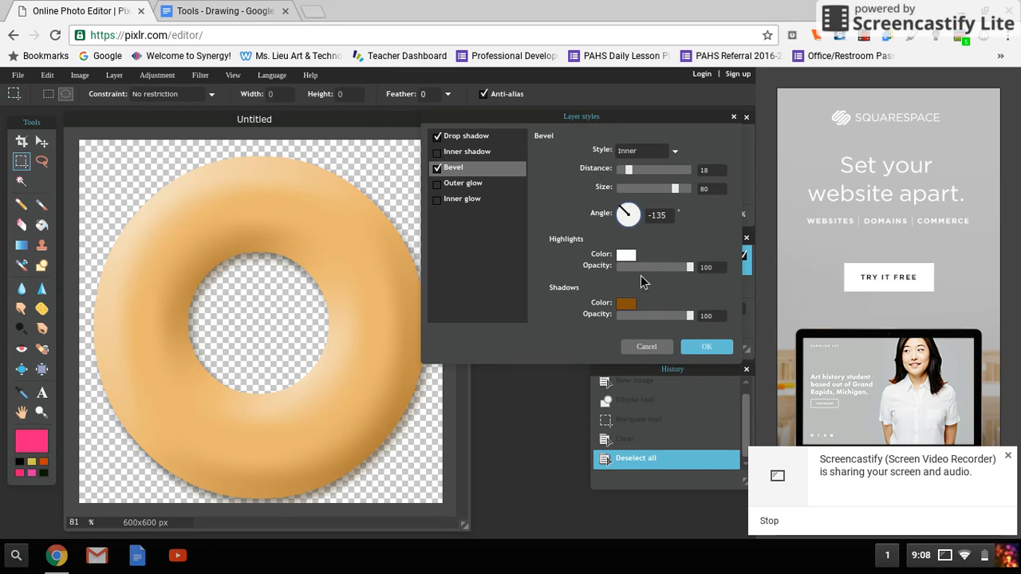
Step: Change the bevel's highlight color from white to a pale cream orange
{"action": "left_click", "coordinate": [626, 257]}
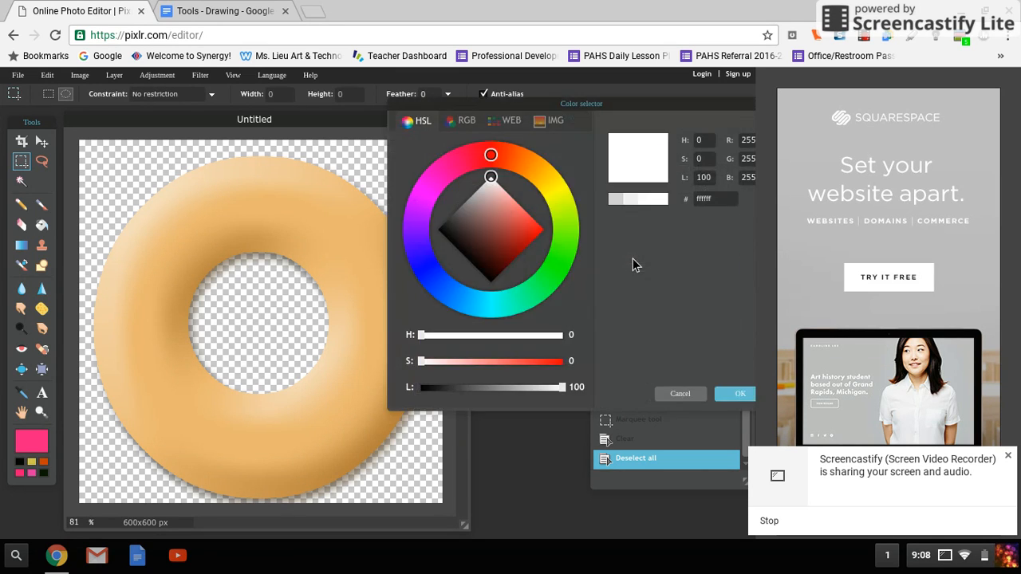
{"action": "left_click", "coordinate": [538, 167]}
{"action": "left_click_drag", "start_coordinate": [502, 191], "coordinate": [507, 198]}
{"action": "left_click", "coordinate": [740, 394]}
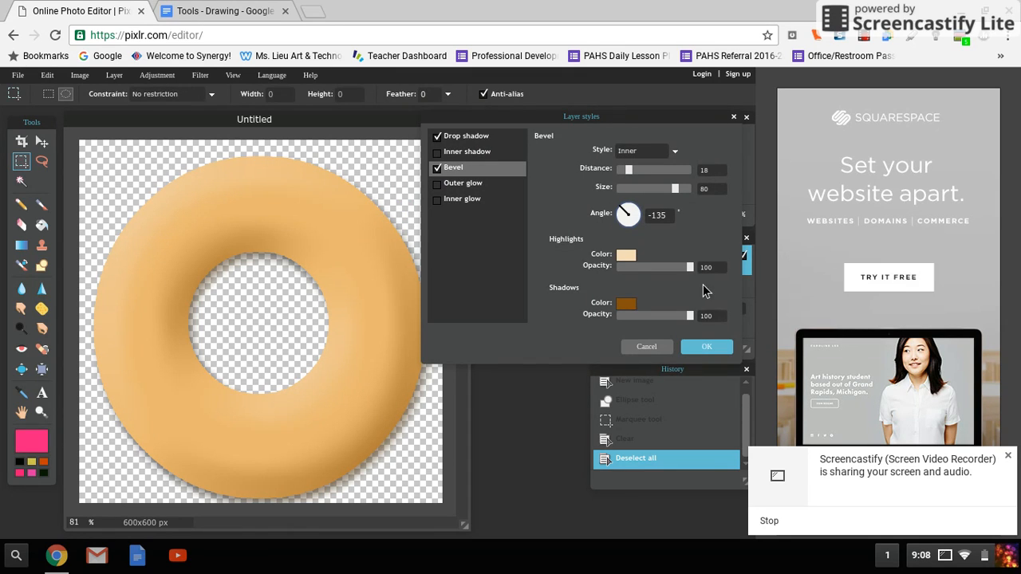
{"action": "left_click", "coordinate": [627, 255]}
{"action": "left_click_drag", "start_coordinate": [502, 189], "coordinate": [498, 188]}
{"action": "left_click", "coordinate": [738, 393]}
Step: Try the Outer bevel style, settle on Full, and apply the layer styles to the donut
{"action": "left_click", "coordinate": [640, 153]}
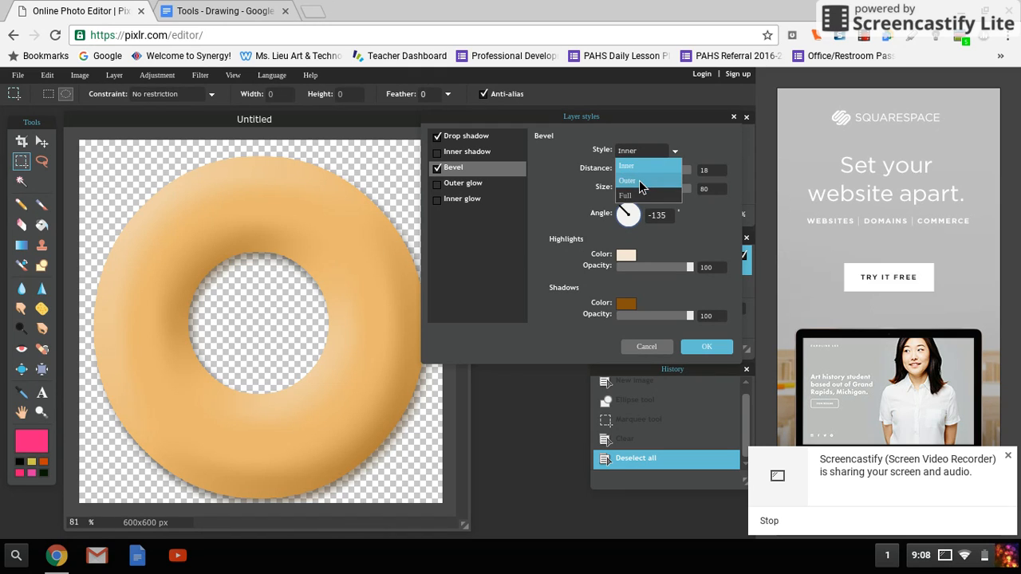
{"action": "left_click", "coordinate": [645, 182]}
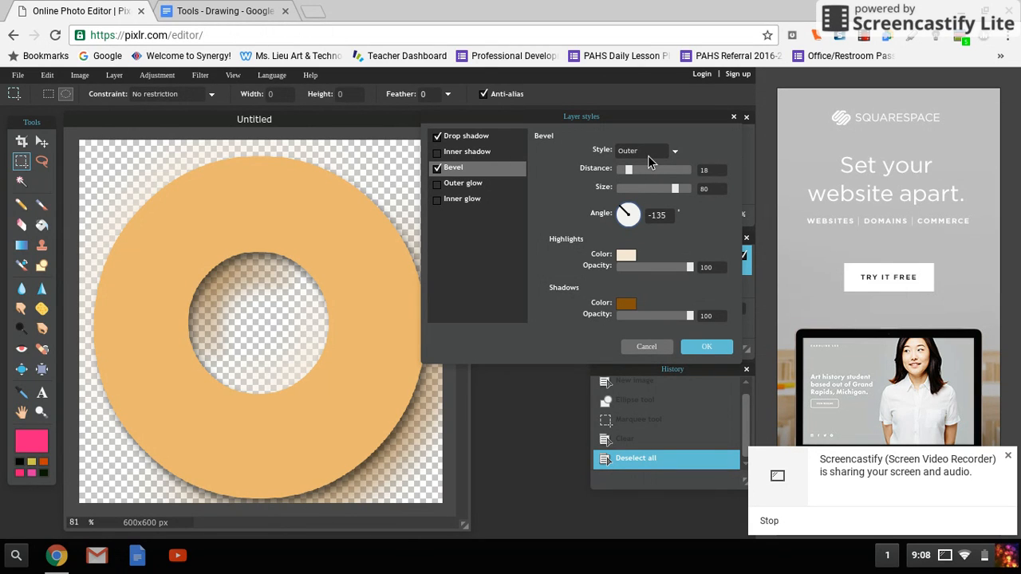
{"action": "left_click", "coordinate": [648, 155]}
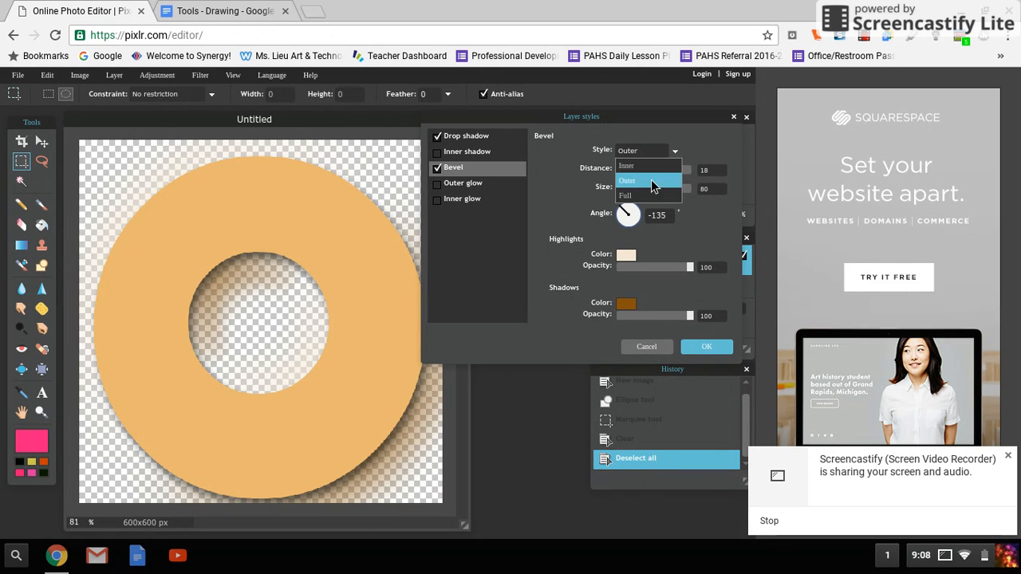
{"action": "left_click", "coordinate": [653, 201]}
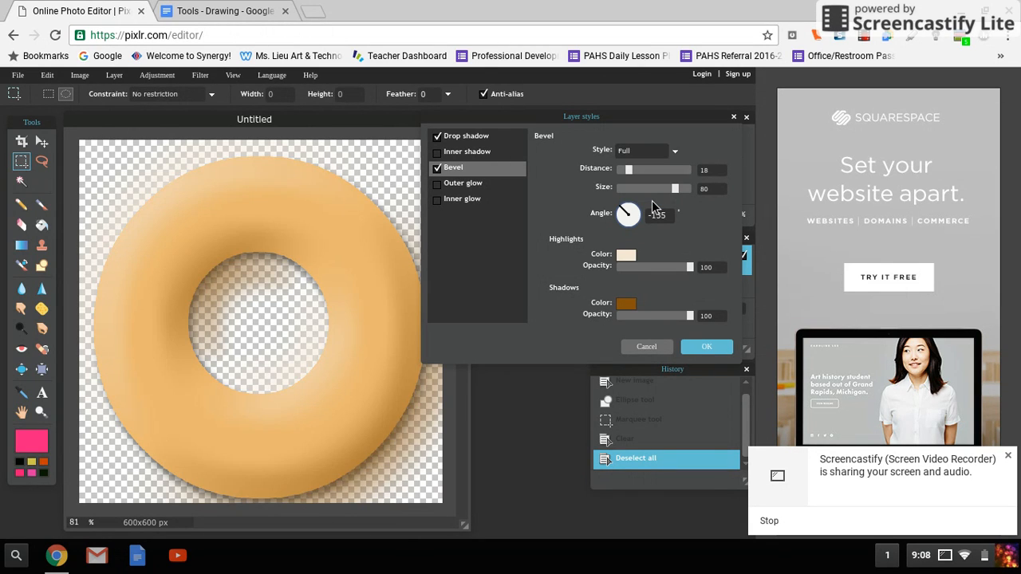
{"action": "left_click", "coordinate": [704, 348]}
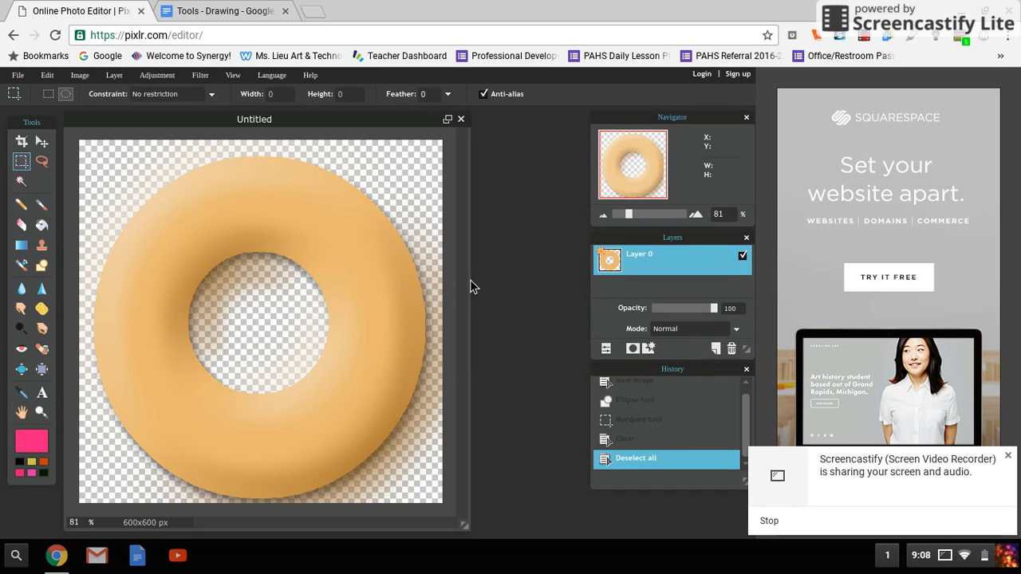
Step: Add a new layer for the icing and set the Brush tool's main color to a dark pink, about bd1962
{"action": "left_click", "coordinate": [716, 351]}
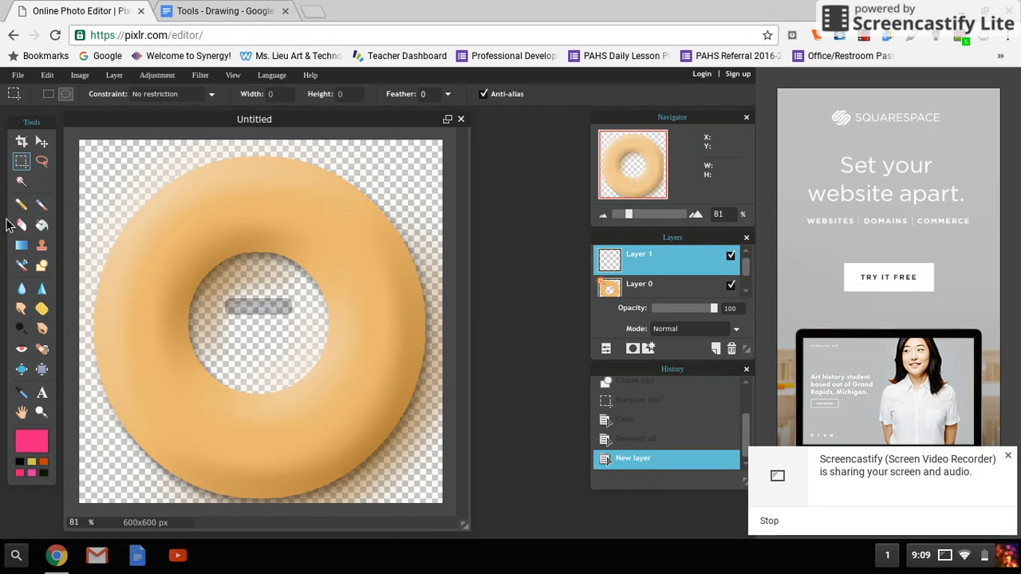
{"action": "left_click", "coordinate": [43, 206]}
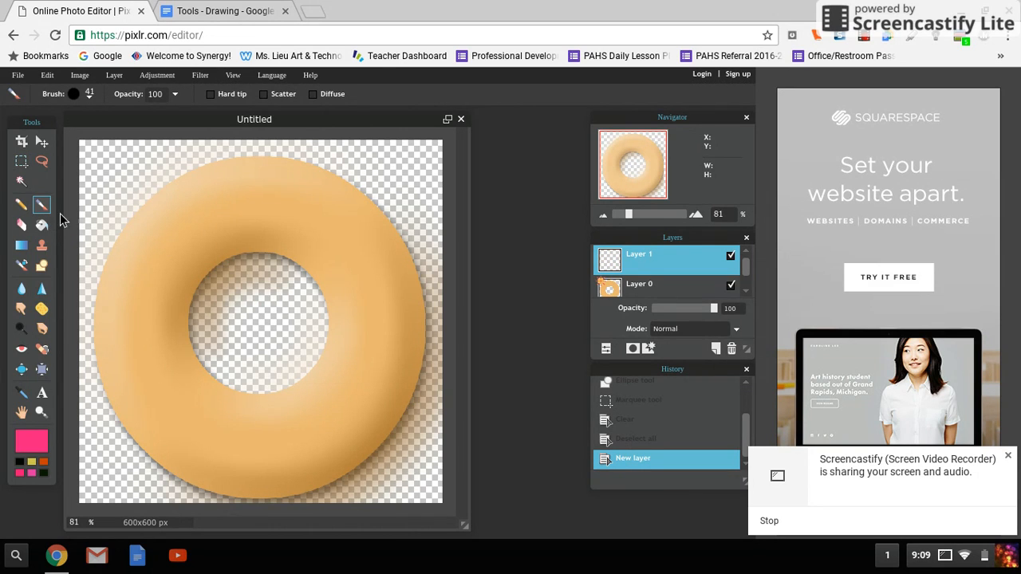
{"action": "left_click", "coordinate": [44, 446]}
{"action": "left_click_drag", "start_coordinate": [497, 230], "coordinate": [525, 240]}
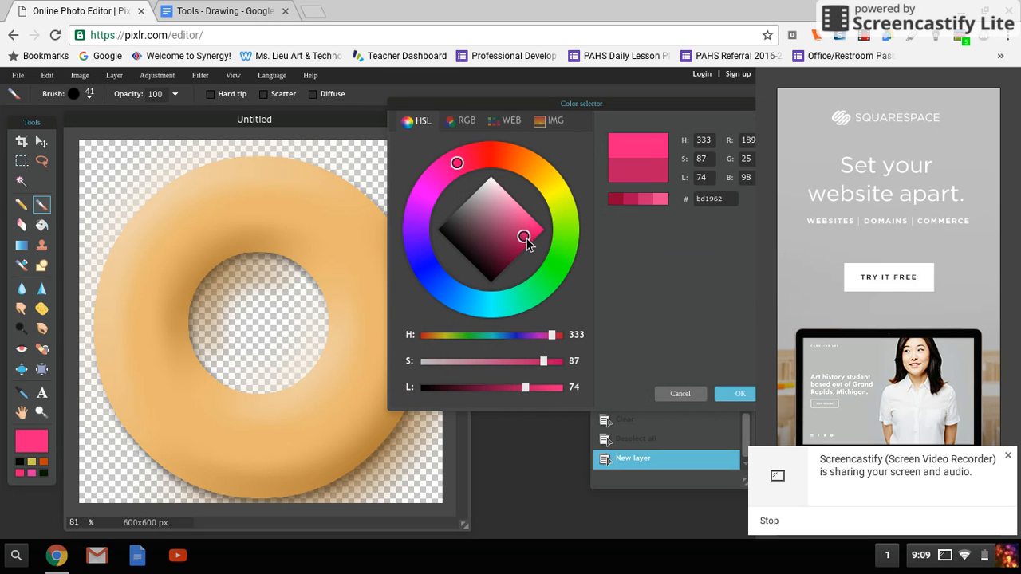
{"action": "left_click", "coordinate": [741, 395]}
Step: Paint icing with the size 41 brush over the left side of the donut, from its top down to the lower left
{"action": "mouse_move", "coordinate": [230, 190]}
{"action": "left_mouse_down"}
{"action": "mouse_move", "coordinate": [189, 231]}
{"action": "mouse_move", "coordinate": [248, 209]}
{"action": "mouse_move", "coordinate": [251, 219]}
{"action": "mouse_move", "coordinate": [220, 236]}
{"action": "mouse_move", "coordinate": [256, 208]}
{"action": "mouse_move", "coordinate": [183, 214]}
{"action": "mouse_move", "coordinate": [193, 194]}
{"action": "mouse_move", "coordinate": [170, 229]}
{"action": "mouse_move", "coordinate": [185, 227]}
{"action": "mouse_move", "coordinate": [137, 262]}
{"action": "mouse_move", "coordinate": [146, 265]}
{"action": "mouse_move", "coordinate": [137, 303]}
{"action": "mouse_move", "coordinate": [164, 288]}
{"action": "mouse_move", "coordinate": [156, 325]}
{"action": "left_mouse_up"}
{"action": "mouse_move", "coordinate": [161, 217]}
{"action": "left_mouse_down"}
{"action": "mouse_move", "coordinate": [125, 300]}
{"action": "mouse_move", "coordinate": [133, 332]}
{"action": "mouse_move", "coordinate": [164, 366]}
{"action": "mouse_move", "coordinate": [148, 305]}
{"action": "mouse_move", "coordinate": [152, 352]}
{"action": "mouse_move", "coordinate": [162, 349]}
{"action": "mouse_move", "coordinate": [219, 246]}
{"action": "left_mouse_up"}
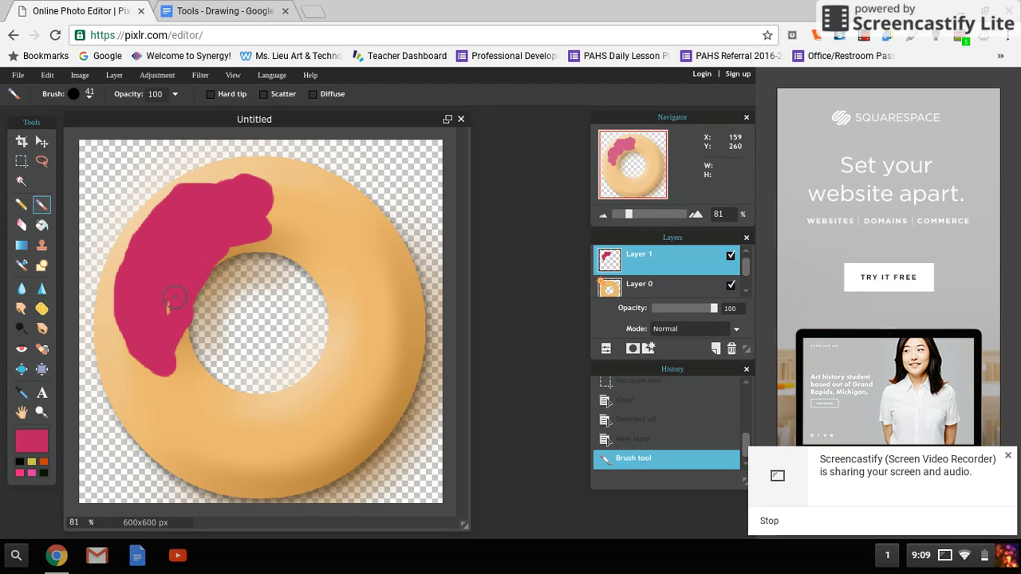
{"action": "left_click_drag", "start_coordinate": [170, 347], "coordinate": [165, 371]}
{"action": "mouse_move", "coordinate": [133, 301]}
{"action": "left_mouse_down"}
{"action": "mouse_move", "coordinate": [127, 341]}
{"action": "mouse_move", "coordinate": [174, 403]}
{"action": "left_mouse_up"}
{"action": "left_click_drag", "start_coordinate": [143, 368], "coordinate": [145, 366]}
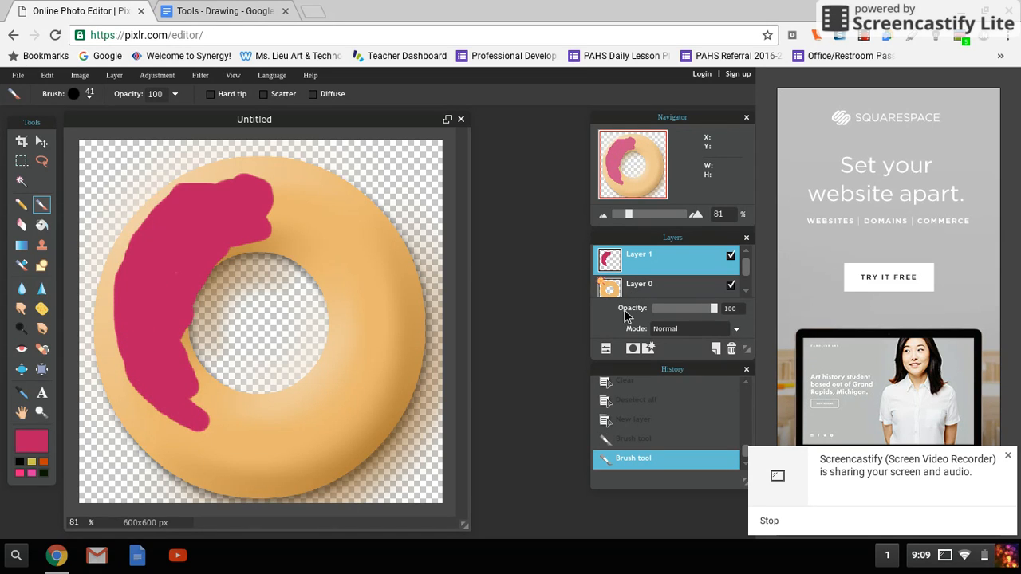
Step: Set the icing layer's blend mode to Overlay
{"action": "left_click", "coordinate": [607, 351]}
{"action": "left_click", "coordinate": [606, 350]}
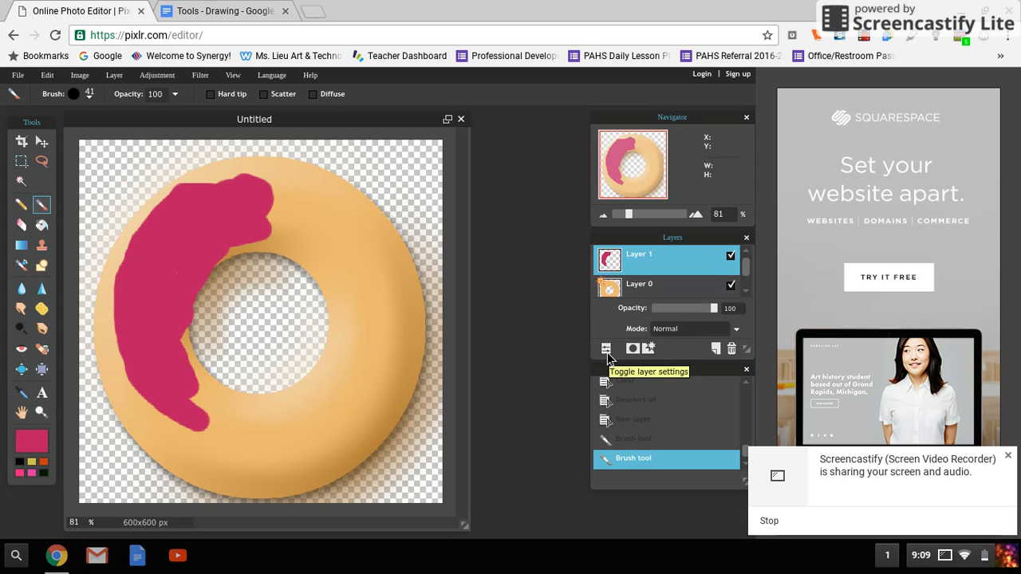
{"action": "left_click", "coordinate": [672, 330]}
{"action": "scroll", "coordinate": [705, 383], "scroll_direction": "down", "scroll_amount": 2}
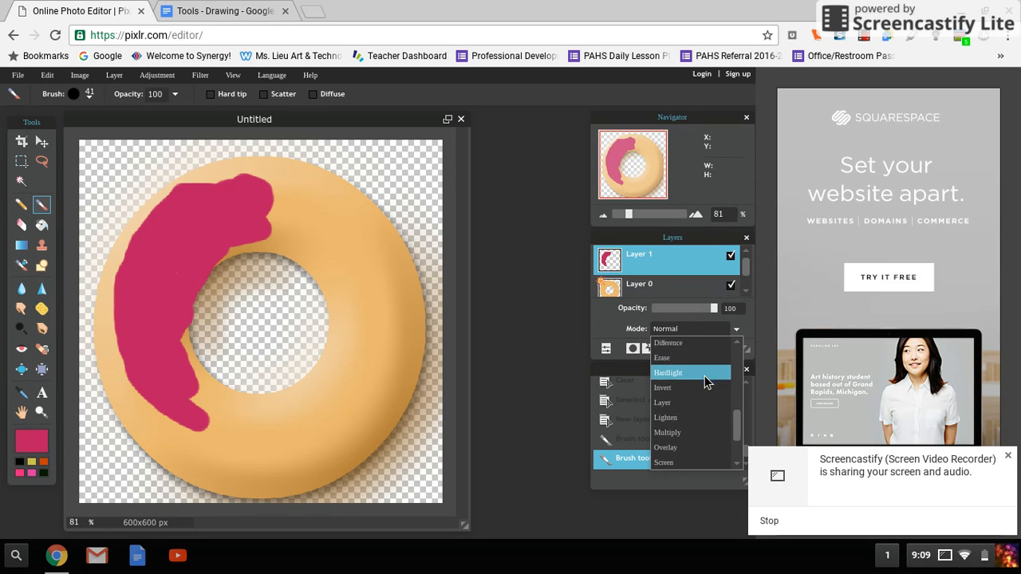
{"action": "left_click", "coordinate": [698, 442]}
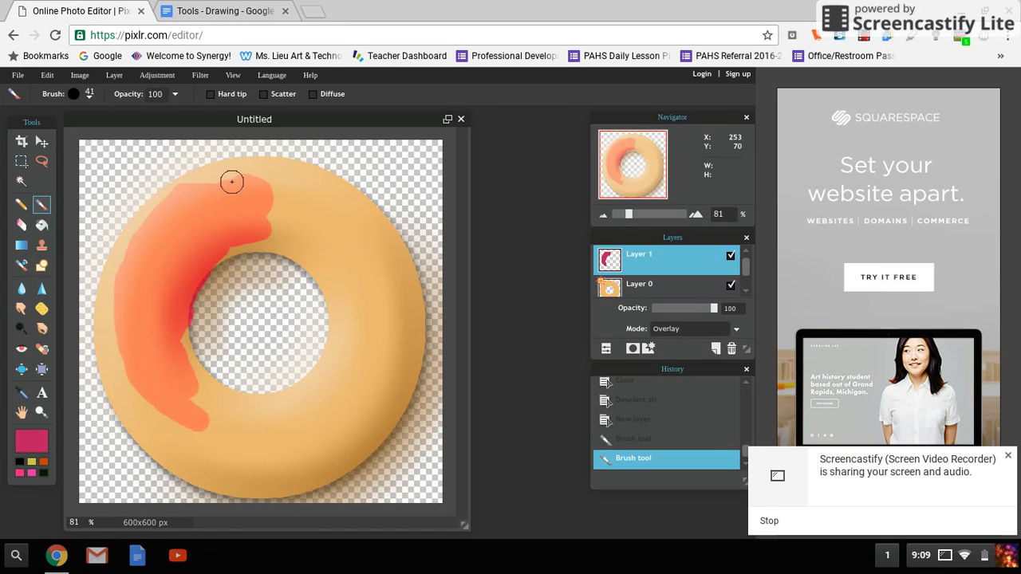
Step: Paint icing around the rest of the ring, enlarging the brush to 81 for the right and lower parts
{"action": "mouse_move", "coordinate": [232, 178]}
{"action": "left_mouse_down"}
{"action": "mouse_move", "coordinate": [314, 197]}
{"action": "mouse_move", "coordinate": [352, 241]}
{"action": "mouse_move", "coordinate": [272, 204]}
{"action": "mouse_move", "coordinate": [300, 198]}
{"action": "mouse_move", "coordinate": [328, 228]}
{"action": "mouse_move", "coordinate": [274, 213]}
{"action": "mouse_move", "coordinate": [378, 305]}
{"action": "mouse_move", "coordinate": [341, 219]}
{"action": "mouse_move", "coordinate": [361, 226]}
{"action": "mouse_move", "coordinate": [376, 285]}
{"action": "mouse_move", "coordinate": [339, 366]}
{"action": "mouse_move", "coordinate": [369, 325]}
{"action": "mouse_move", "coordinate": [382, 328]}
{"action": "mouse_move", "coordinate": [350, 374]}
{"action": "mouse_move", "coordinate": [390, 339]}
{"action": "left_mouse_up"}
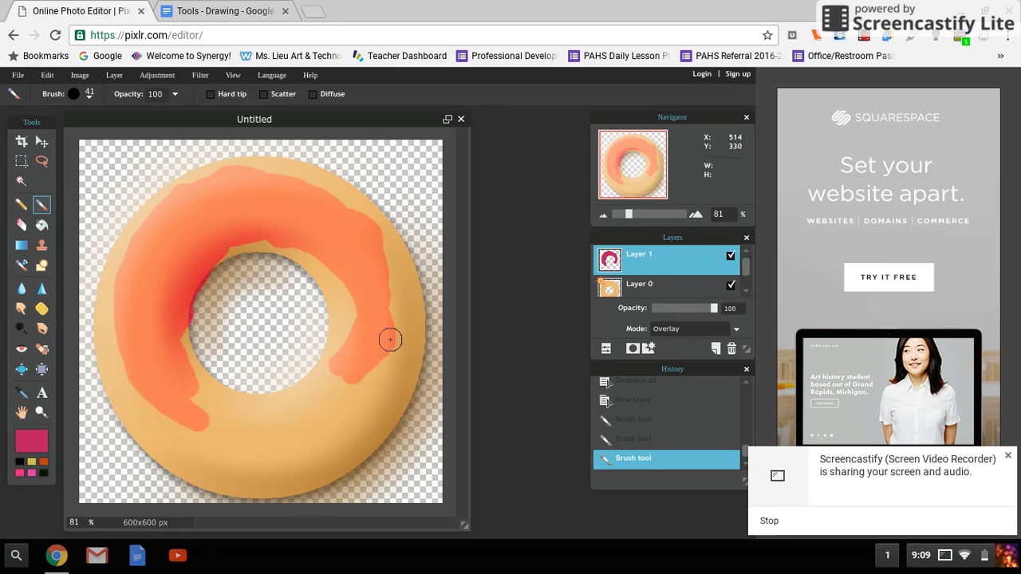
{"action": "key", "text": "bracketright"}
{"action": "key", "text": "bracketright"}
{"action": "key", "text": "bracketright"}
{"action": "key", "text": "bracketright"}
{"action": "mouse_move", "coordinate": [394, 324]}
{"action": "left_mouse_down"}
{"action": "mouse_move", "coordinate": [361, 234]}
{"action": "mouse_move", "coordinate": [303, 199]}
{"action": "mouse_move", "coordinate": [290, 213]}
{"action": "mouse_move", "coordinate": [355, 274]}
{"action": "mouse_move", "coordinate": [372, 350]}
{"action": "mouse_move", "coordinate": [360, 382]}
{"action": "mouse_move", "coordinate": [271, 469]}
{"action": "mouse_move", "coordinate": [199, 437]}
{"action": "mouse_move", "coordinate": [135, 354]}
{"action": "mouse_move", "coordinate": [168, 410]}
{"action": "mouse_move", "coordinate": [207, 439]}
{"action": "mouse_move", "coordinate": [225, 437]}
{"action": "mouse_move", "coordinate": [174, 395]}
{"action": "mouse_move", "coordinate": [242, 427]}
{"action": "mouse_move", "coordinate": [275, 422]}
{"action": "mouse_move", "coordinate": [389, 355]}
{"action": "mouse_move", "coordinate": [381, 388]}
{"action": "mouse_move", "coordinate": [291, 441]}
{"action": "mouse_move", "coordinate": [202, 436]}
{"action": "mouse_move", "coordinate": [136, 378]}
{"action": "mouse_move", "coordinate": [125, 316]}
{"action": "mouse_move", "coordinate": [119, 335]}
{"action": "mouse_move", "coordinate": [148, 399]}
{"action": "mouse_move", "coordinate": [182, 436]}
{"action": "mouse_move", "coordinate": [133, 327]}
{"action": "mouse_move", "coordinate": [148, 245]}
{"action": "mouse_move", "coordinate": [163, 240]}
{"action": "mouse_move", "coordinate": [67, 239]}
{"action": "left_mouse_up"}
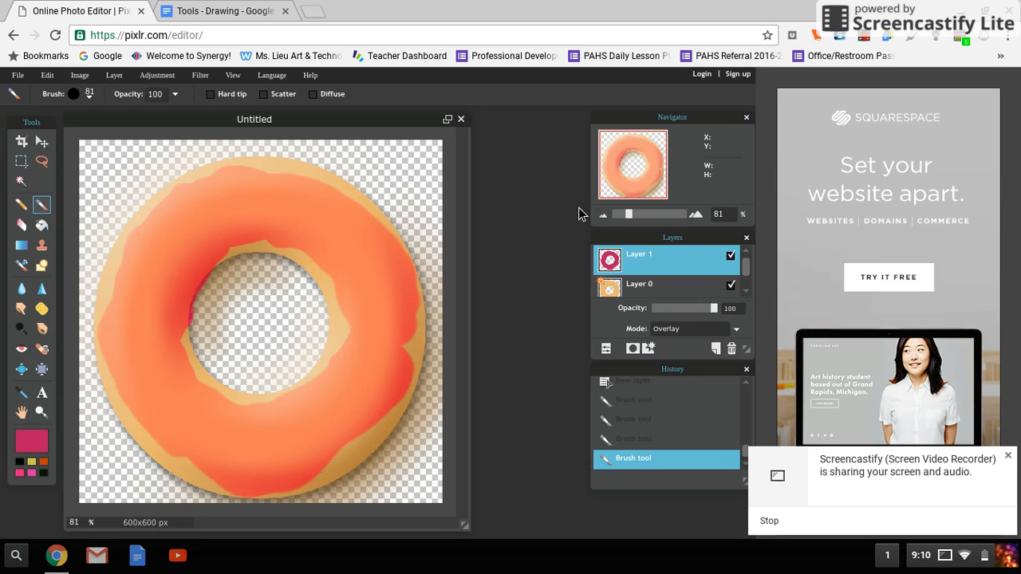
Step: Erase the excess icing around the edge of the donut's hole with the size 50 Eraser
{"action": "left_click", "coordinate": [24, 226]}
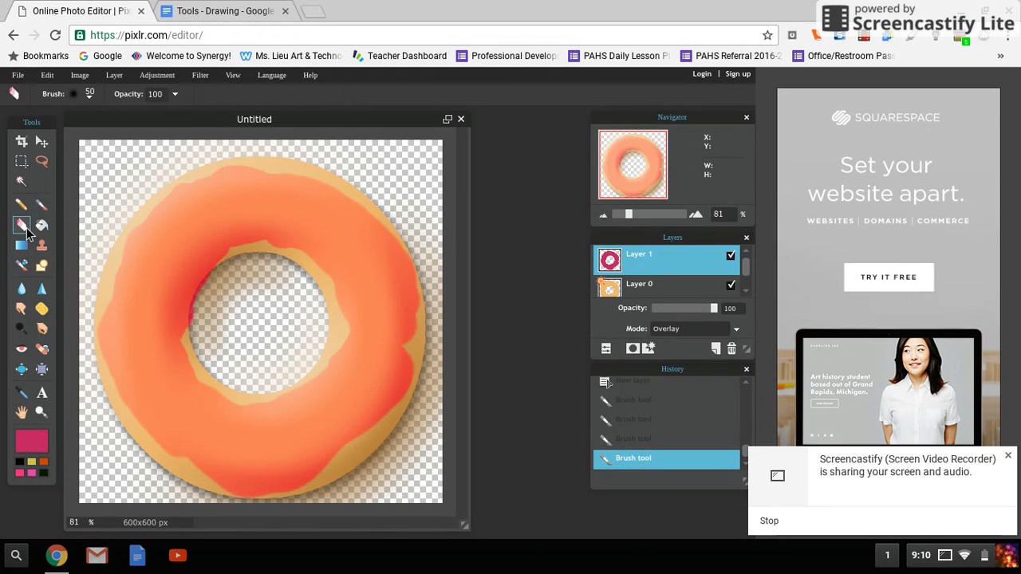
{"action": "mouse_move", "coordinate": [223, 268]}
{"action": "left_mouse_down"}
{"action": "mouse_move", "coordinate": [184, 311]}
{"action": "mouse_move", "coordinate": [190, 339]}
{"action": "mouse_move", "coordinate": [197, 307]}
{"action": "mouse_move", "coordinate": [232, 256]}
{"action": "mouse_move", "coordinate": [216, 263]}
{"action": "mouse_move", "coordinate": [208, 270]}
{"action": "mouse_move", "coordinate": [221, 273]}
{"action": "mouse_move", "coordinate": [246, 249]}
{"action": "mouse_move", "coordinate": [307, 282]}
{"action": "left_mouse_up"}
{"action": "mouse_move", "coordinate": [319, 361]}
{"action": "left_mouse_down"}
{"action": "mouse_move", "coordinate": [265, 400]}
{"action": "mouse_move", "coordinate": [324, 346]}
{"action": "left_mouse_up"}
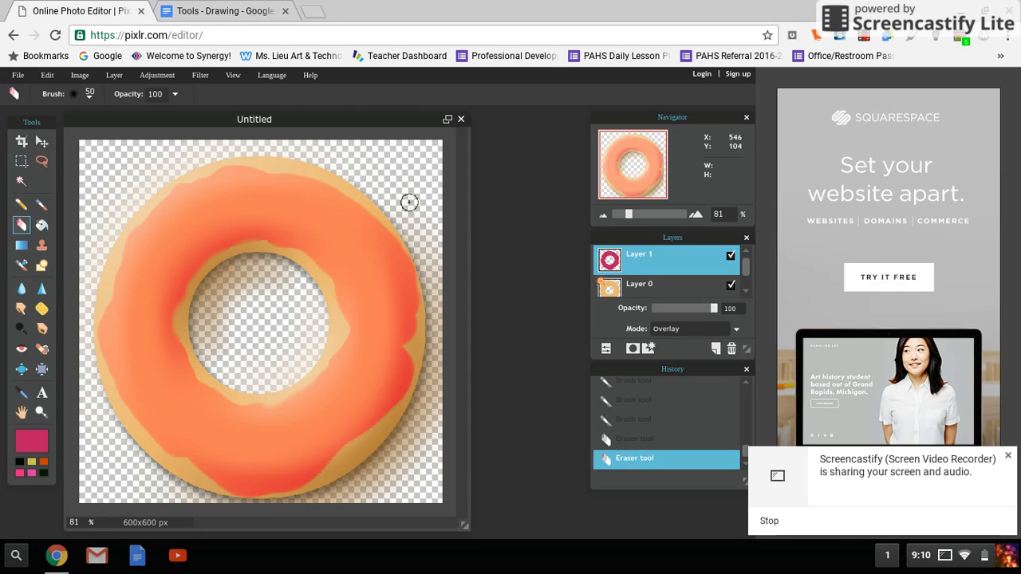
Step: Set up the Line drawing tool with a size of 20
{"action": "left_click", "coordinate": [44, 209]}
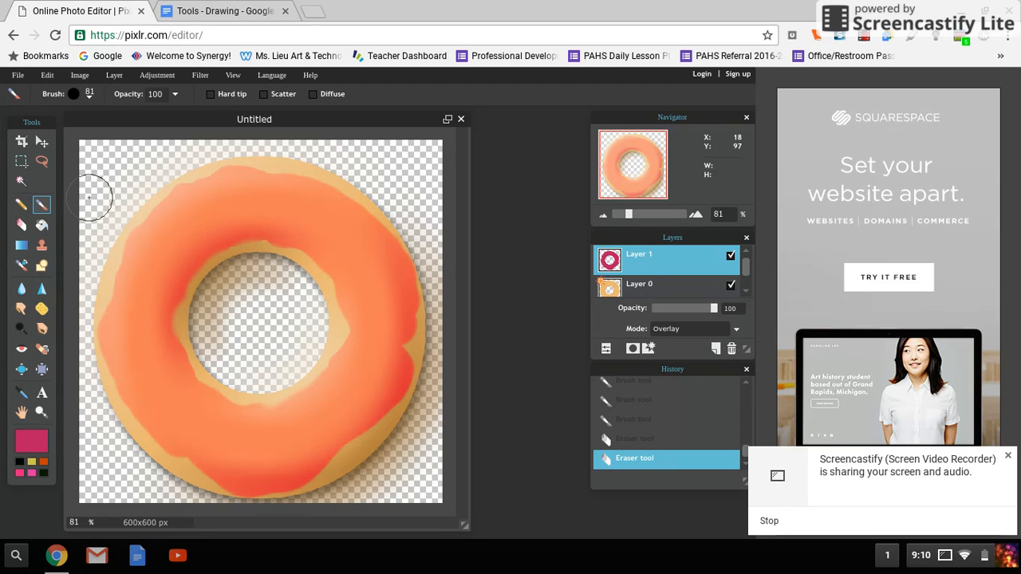
{"action": "left_click", "coordinate": [41, 265]}
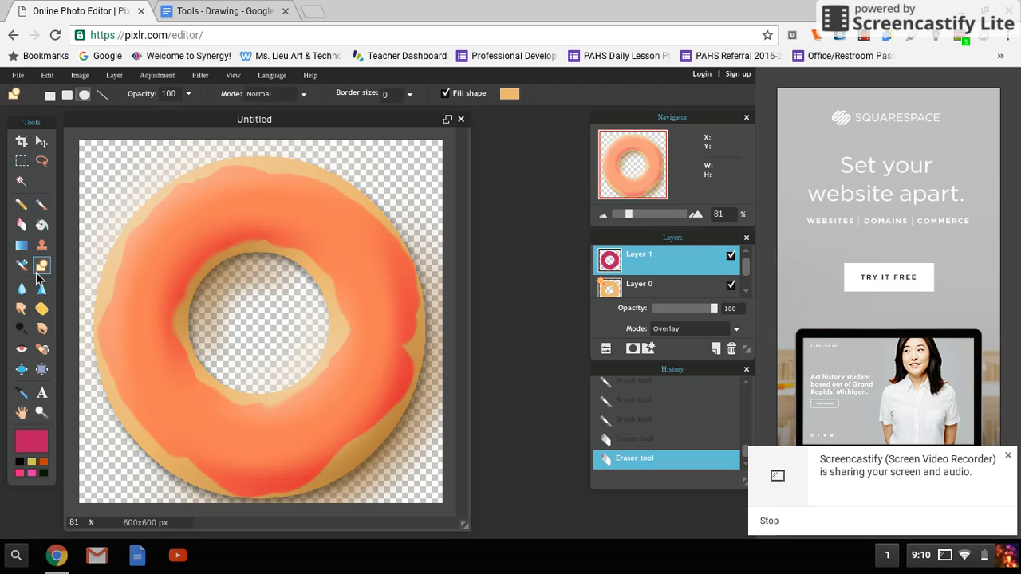
{"action": "left_click", "coordinate": [102, 95]}
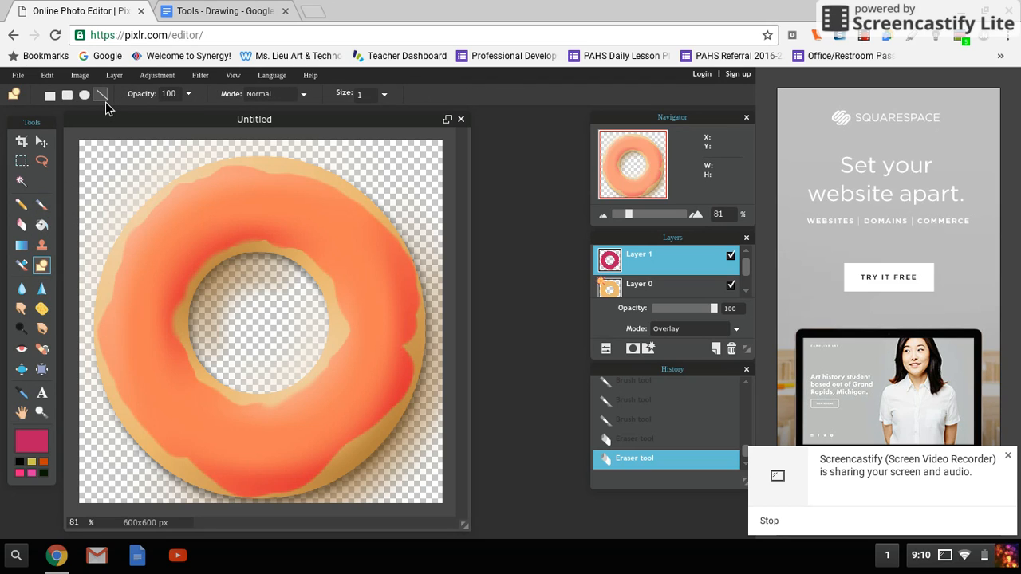
{"action": "left_click", "coordinate": [386, 95]}
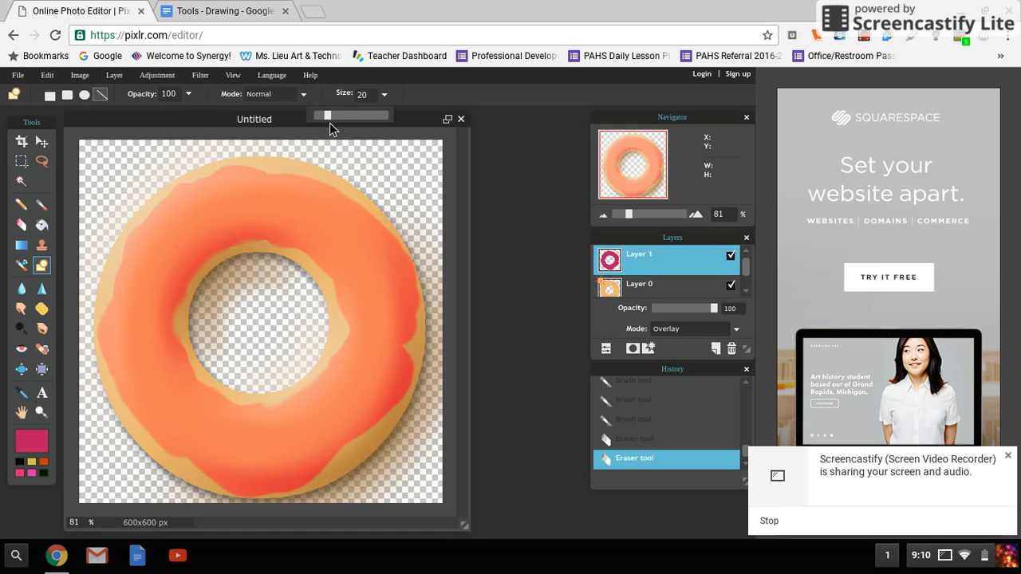
Step: Try a short turquoise sprinkle line on the upper icing in the icing layer, and undo it
{"action": "left_click", "coordinate": [39, 443]}
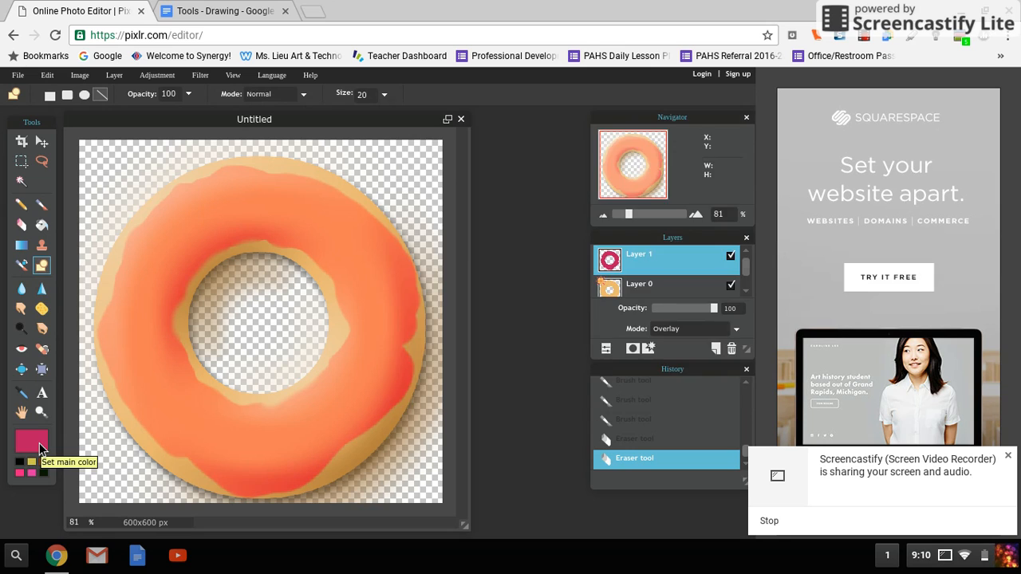
{"action": "left_click", "coordinate": [502, 306]}
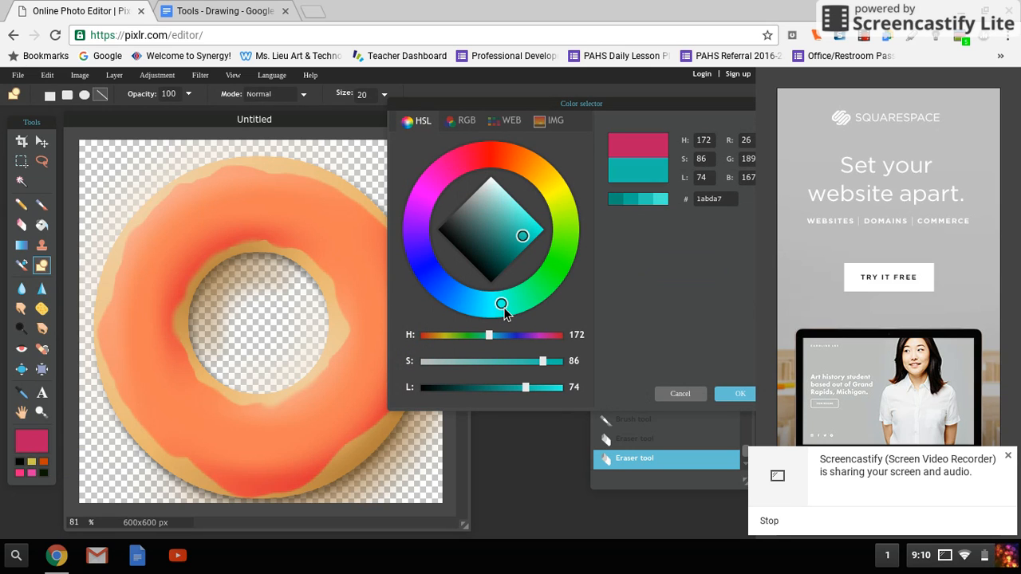
{"action": "left_click_drag", "start_coordinate": [528, 233], "coordinate": [535, 229]}
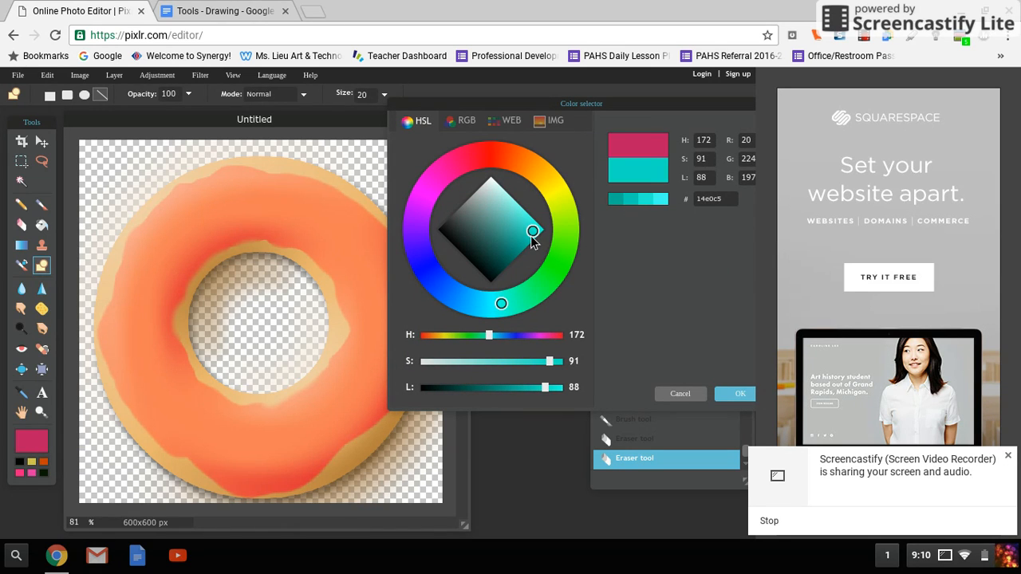
{"action": "left_click", "coordinate": [735, 395]}
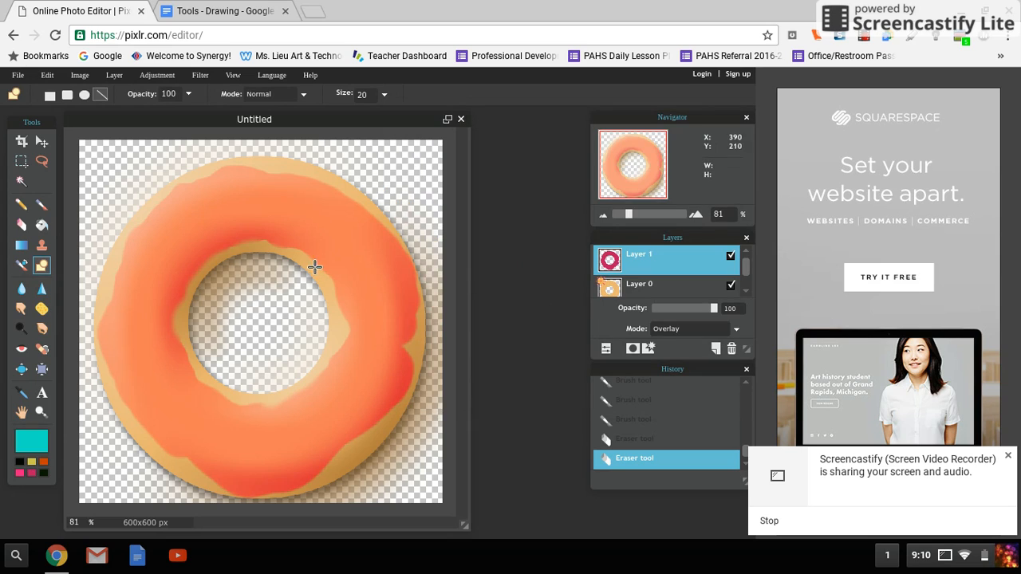
{"action": "left_click_drag", "start_coordinate": [213, 198], "coordinate": [230, 215]}
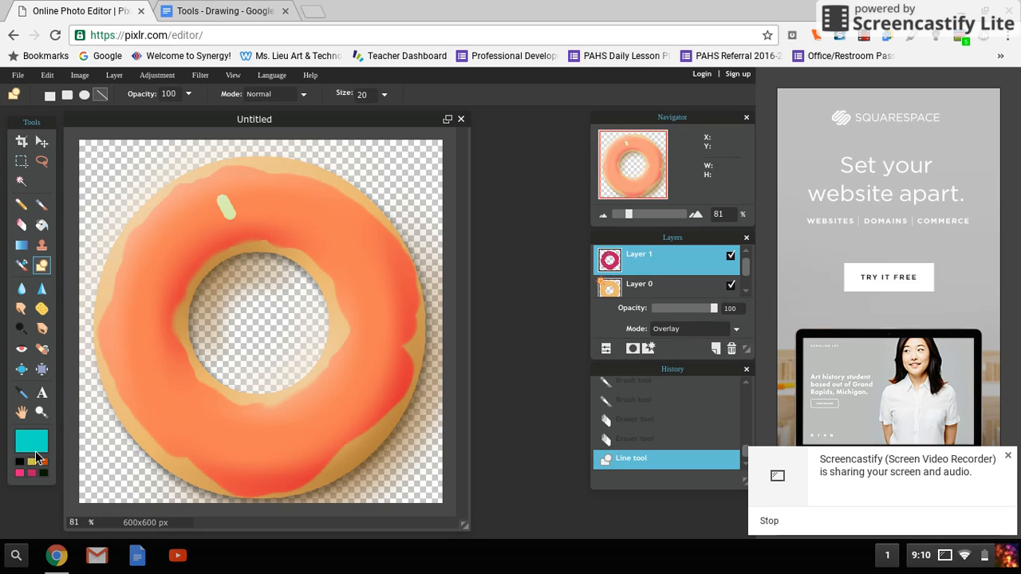
{"action": "left_click", "coordinate": [631, 439]}
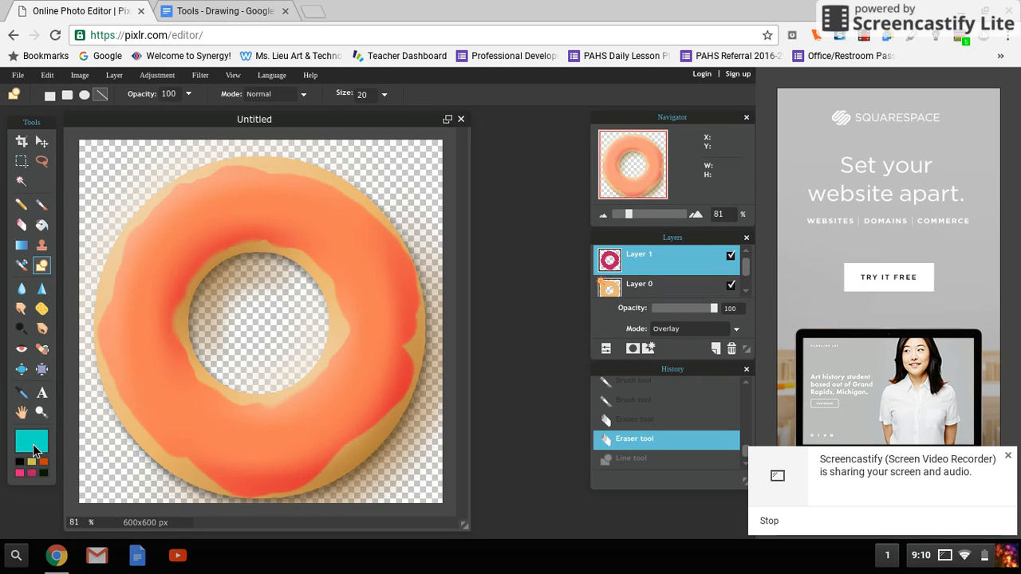
Step: Set the main color to blue 1634de
{"action": "left_click", "coordinate": [31, 441]}
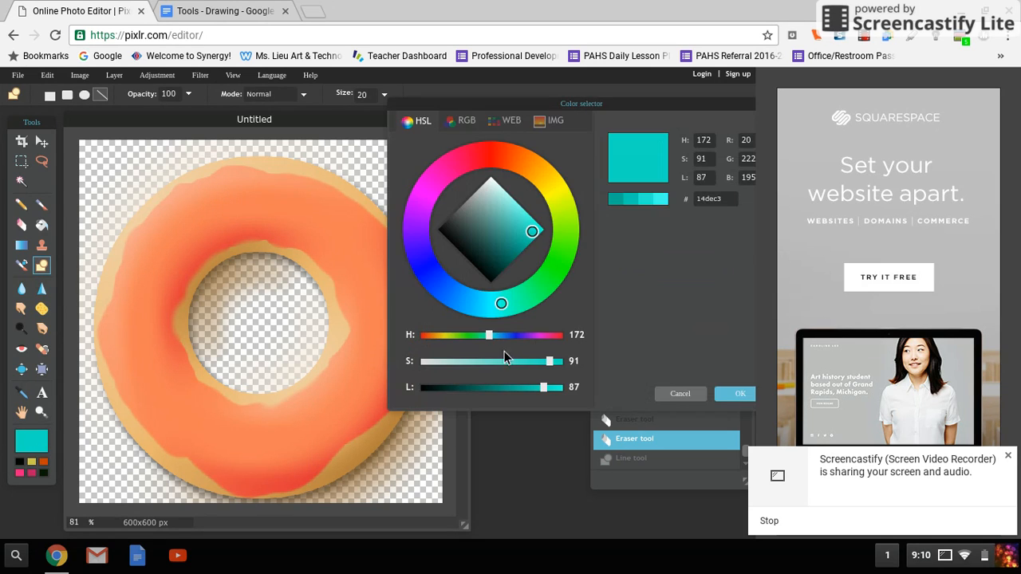
{"action": "left_click", "coordinate": [433, 276]}
{"action": "left_click", "coordinate": [736, 394]}
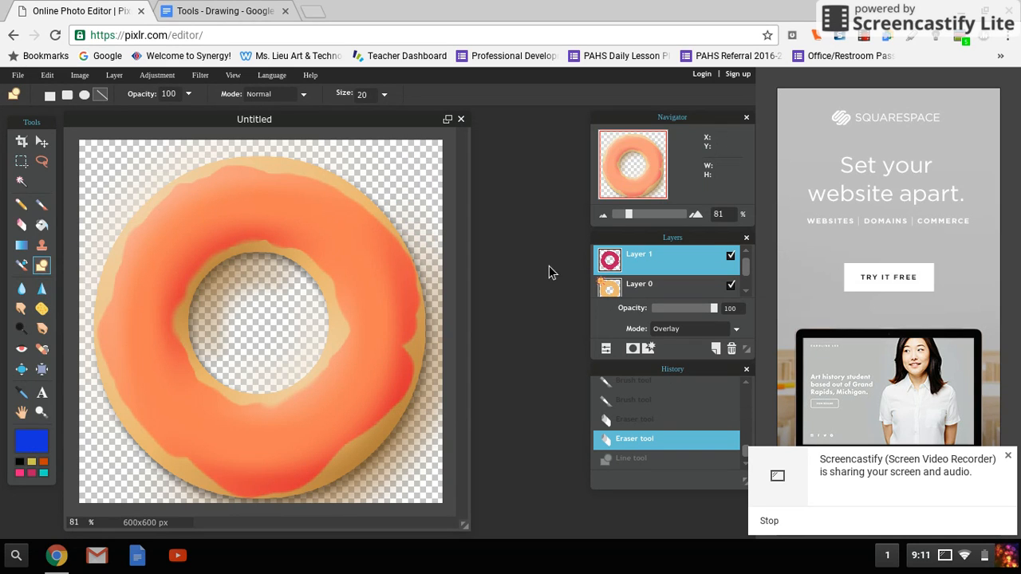
Step: Add a new layer above the icing and set its blend mode to Overlay
{"action": "left_click", "coordinate": [717, 348]}
{"action": "left_click", "coordinate": [696, 332]}
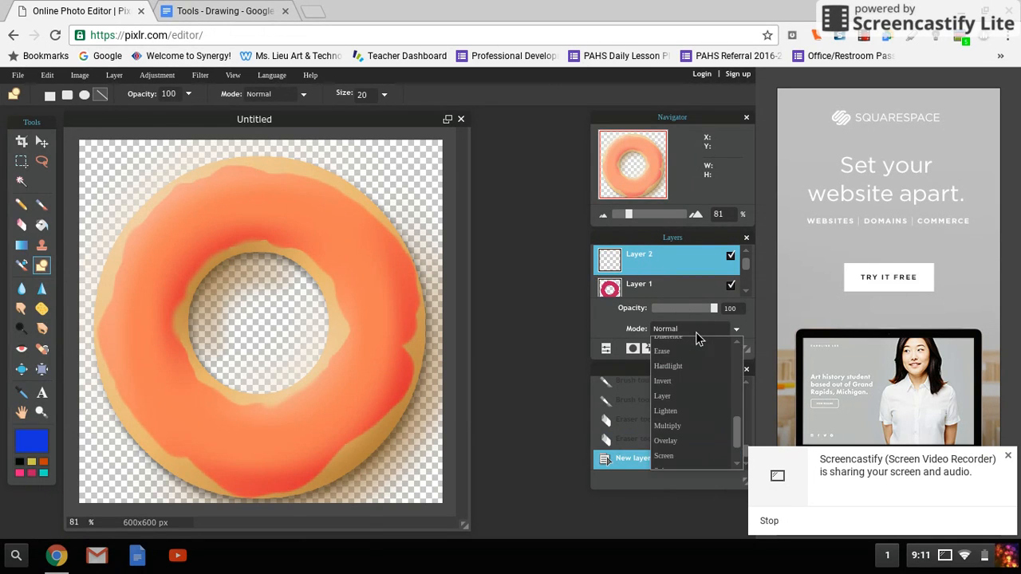
{"action": "left_click", "coordinate": [701, 438]}
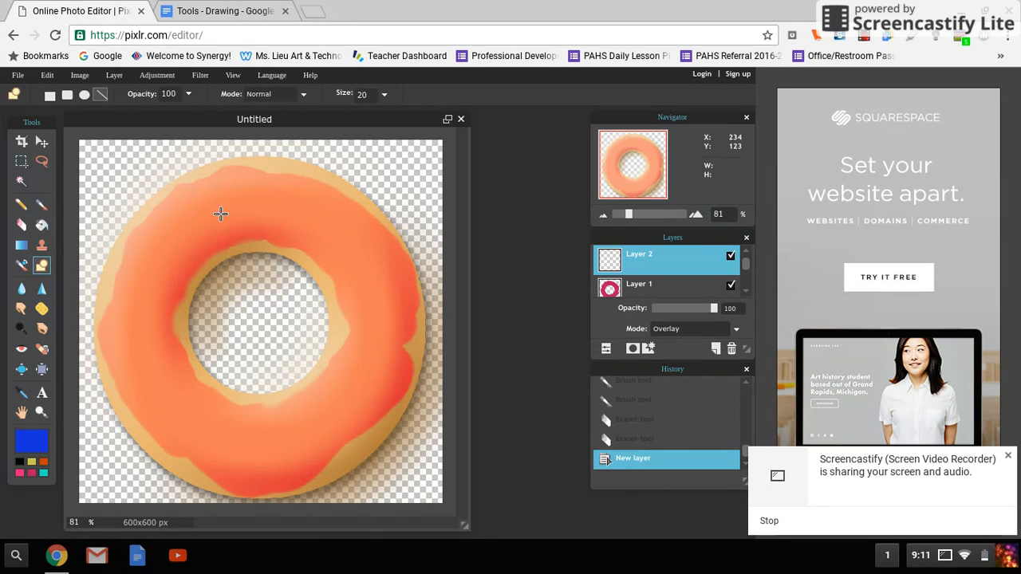
Step: Draw two short sprinkle lines on the donut's upper icing and undo the second one
{"action": "mouse_move", "coordinate": [201, 191]}
{"action": "left_mouse_down"}
{"action": "mouse_move", "coordinate": [212, 208]}
{"action": "mouse_move", "coordinate": [253, 199]}
{"action": "mouse_move", "coordinate": [255, 212]}
{"action": "left_mouse_up"}
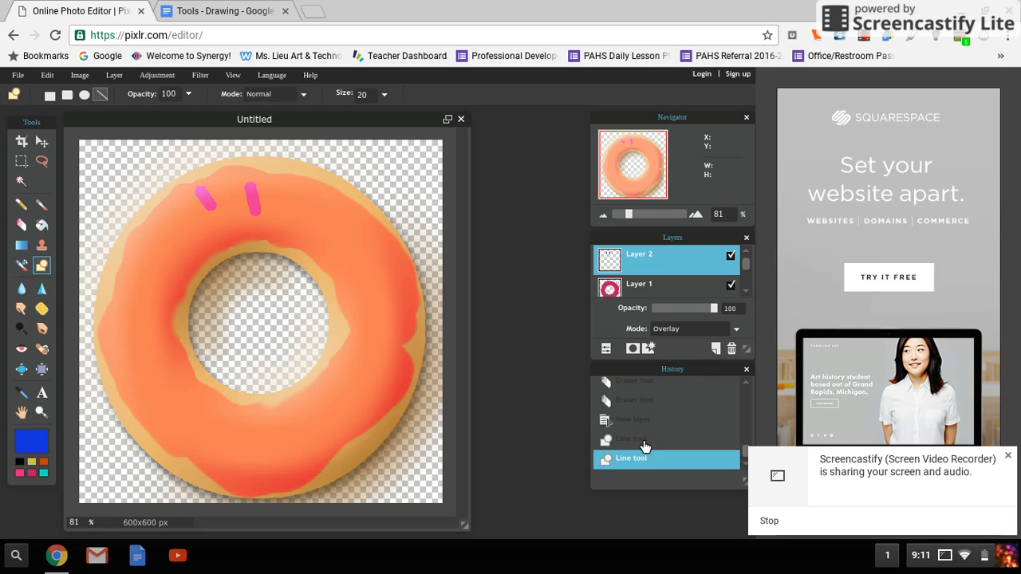
{"action": "left_click", "coordinate": [644, 440]}
Step: Undo the remaining sprinkle line on the donut's upper icing, keeping the new empty layer
{"action": "left_click", "coordinate": [32, 440]}
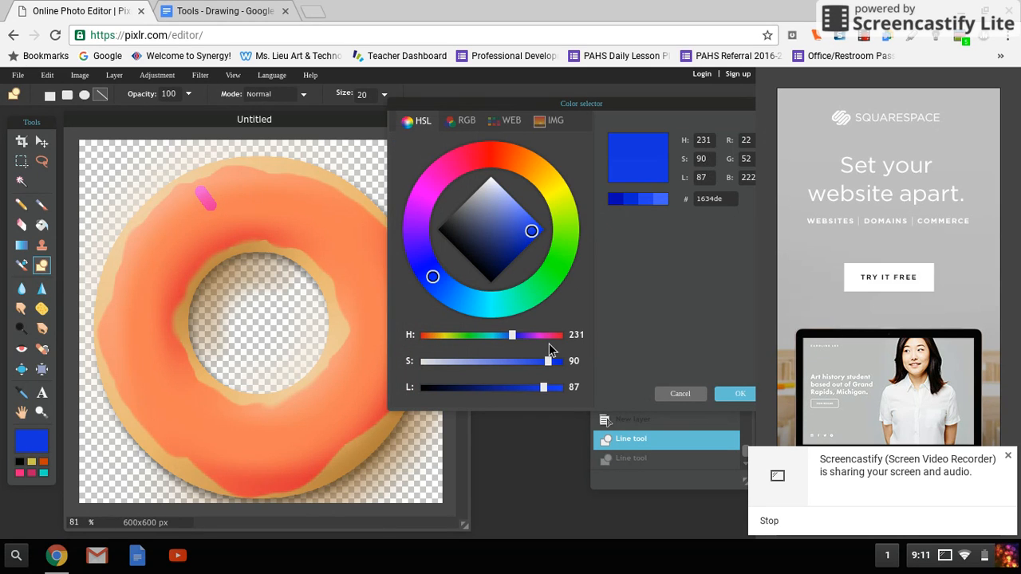
{"action": "left_click", "coordinate": [694, 394]}
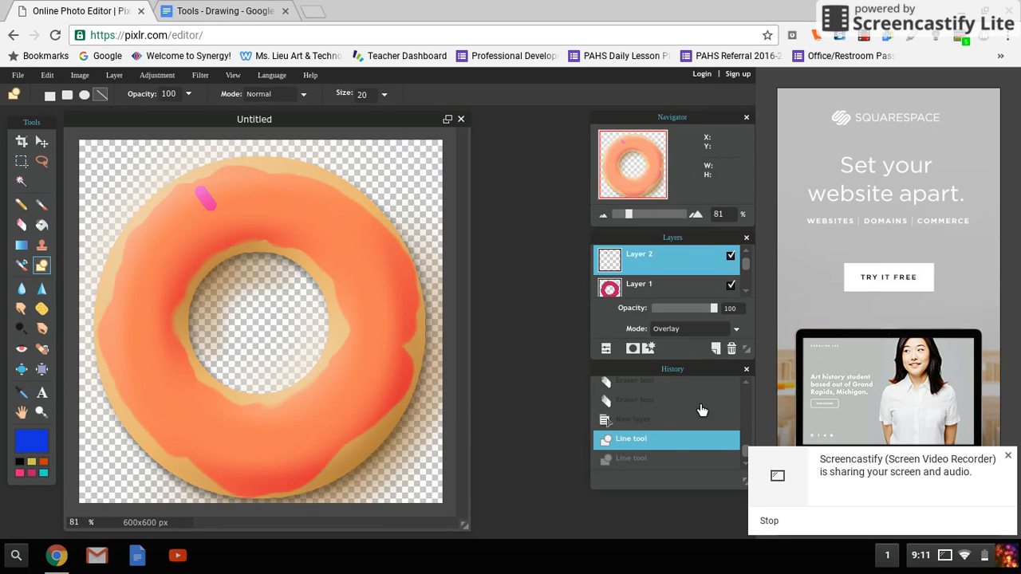
{"action": "left_click", "coordinate": [674, 421]}
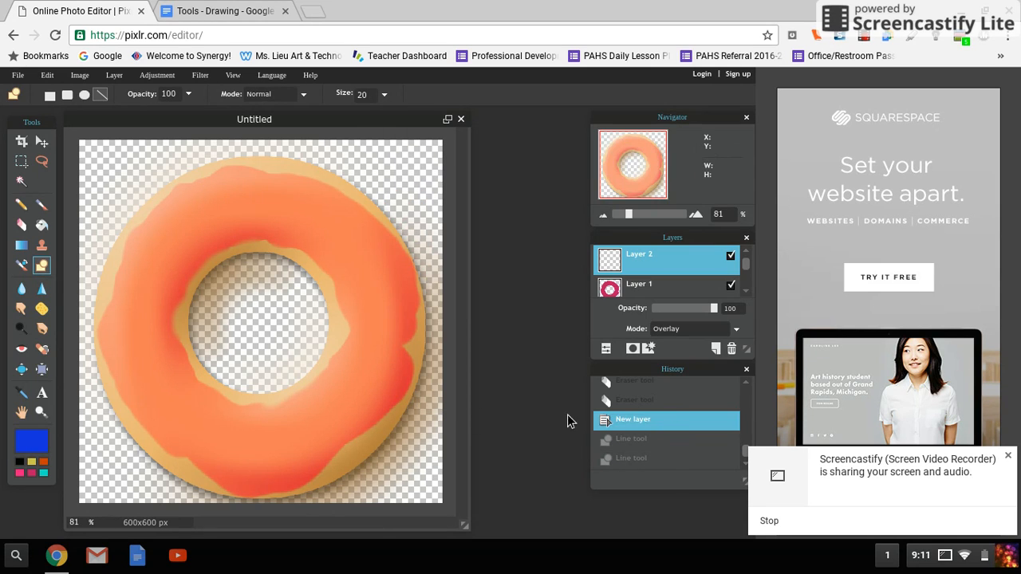
Step: Set the main color to magenta de16c7
{"action": "left_click", "coordinate": [33, 446]}
{"action": "left_click", "coordinate": [435, 187]}
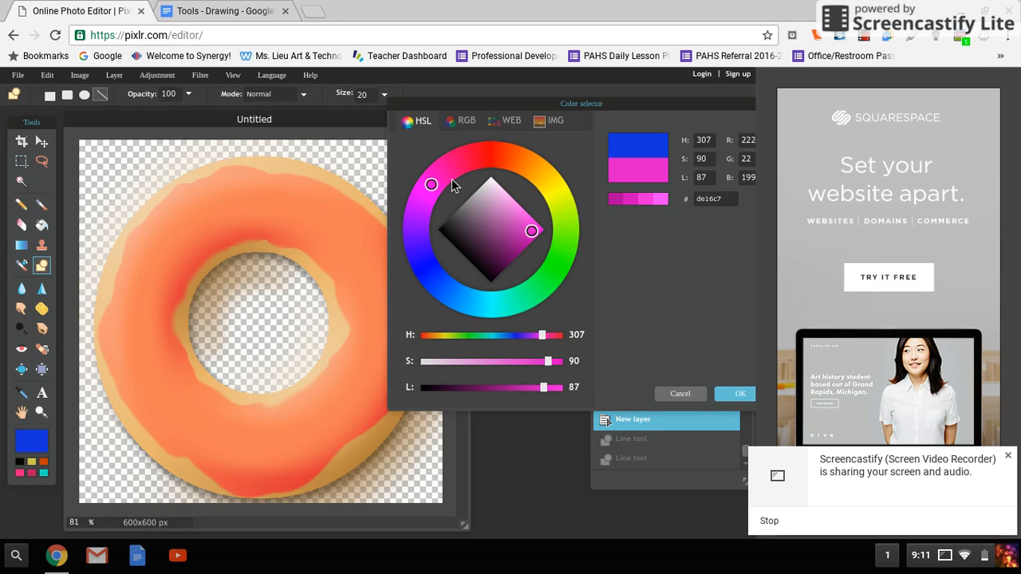
{"action": "left_click", "coordinate": [740, 394]}
Step: Scatter short magenta sprinkle lines at varied angles across the donut's upper, right, left and lower-left icing, using line size 20
{"action": "left_click_drag", "start_coordinate": [201, 189], "coordinate": [208, 205]}
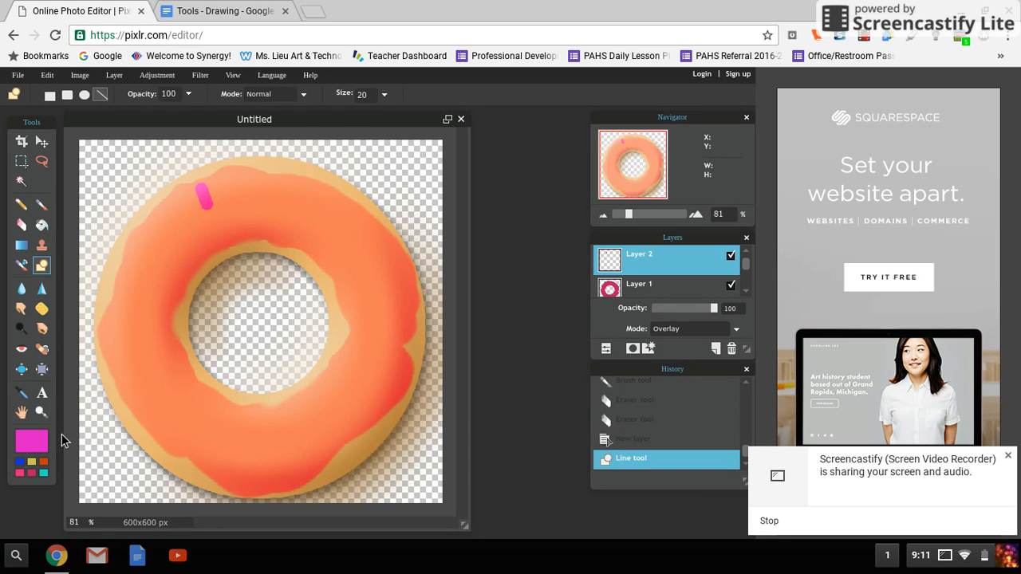
{"action": "left_click_drag", "start_coordinate": [173, 224], "coordinate": [190, 232]}
{"action": "mouse_move", "coordinate": [245, 198]}
{"action": "left_mouse_down"}
{"action": "mouse_move", "coordinate": [329, 235]}
{"action": "mouse_move", "coordinate": [351, 266]}
{"action": "mouse_move", "coordinate": [392, 275]}
{"action": "mouse_move", "coordinate": [376, 295]}
{"action": "left_mouse_up"}
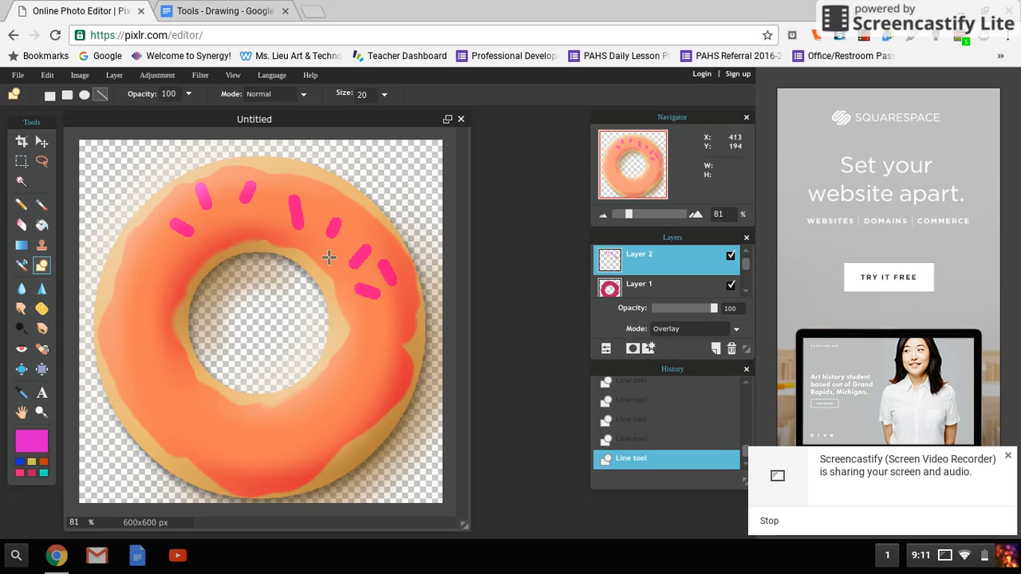
{"action": "left_click_drag", "start_coordinate": [310, 208], "coordinate": [266, 220]}
{"action": "mouse_move", "coordinate": [155, 246]}
{"action": "left_mouse_down"}
{"action": "mouse_move", "coordinate": [162, 267]}
{"action": "mouse_move", "coordinate": [141, 294]}
{"action": "mouse_move", "coordinate": [153, 295]}
{"action": "left_mouse_up"}
{"action": "mouse_move", "coordinate": [117, 331]}
{"action": "left_mouse_down"}
{"action": "mouse_move", "coordinate": [156, 353]}
{"action": "mouse_move", "coordinate": [166, 395]}
{"action": "left_mouse_up"}
{"action": "left_click_drag", "start_coordinate": [199, 414], "coordinate": [177, 425]}
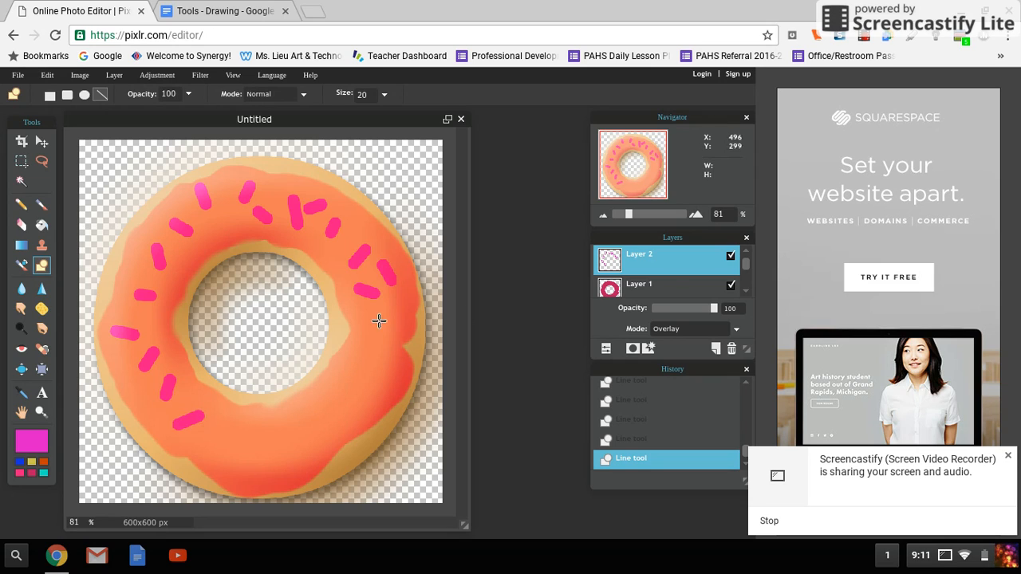
Step: Set the sprinkle layer's blend mode to Normal
{"action": "left_click", "coordinate": [677, 329]}
{"action": "scroll", "coordinate": [678, 375], "scroll_direction": "up", "scroll_amount": 3}
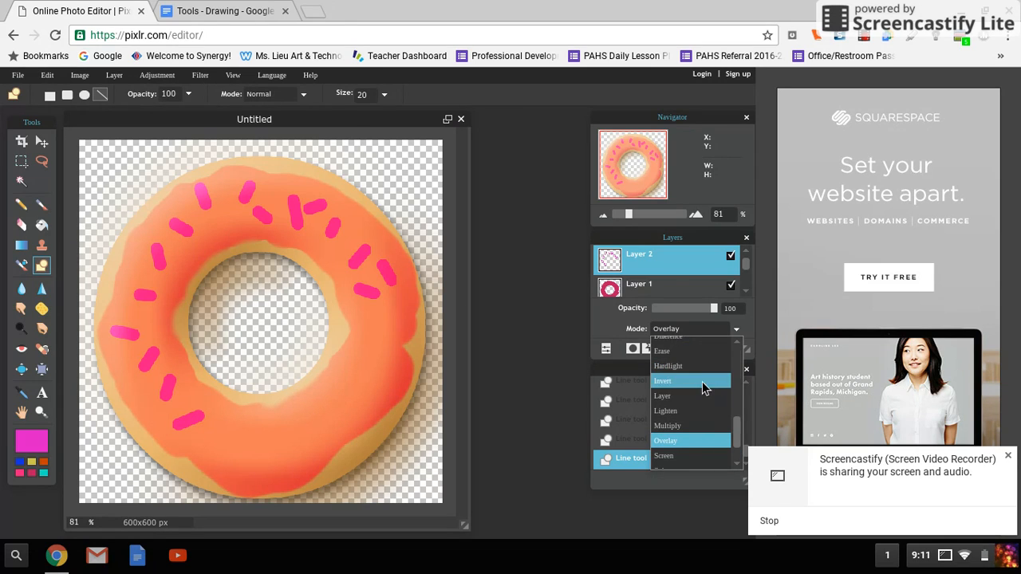
{"action": "left_click", "coordinate": [699, 350]}
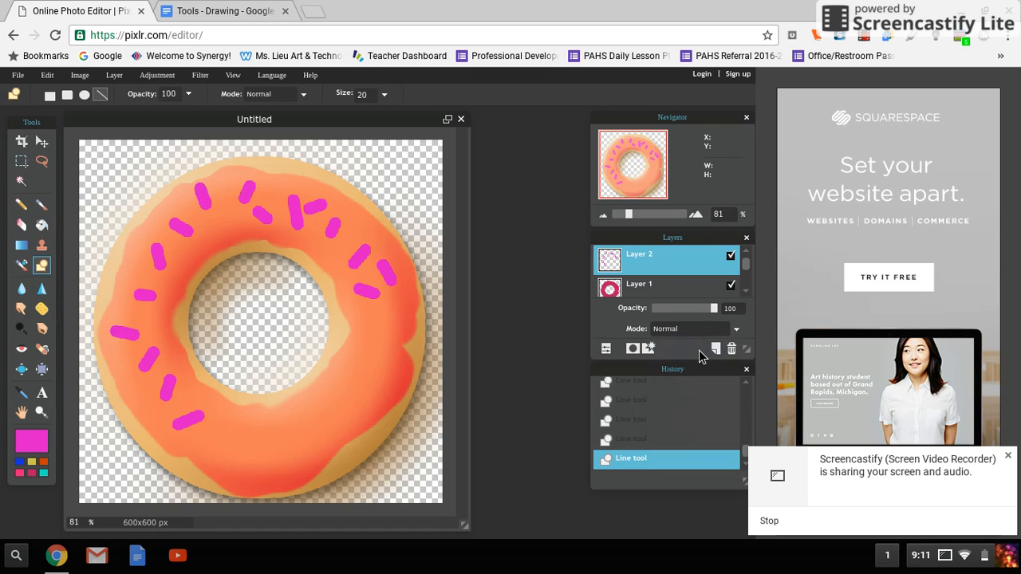